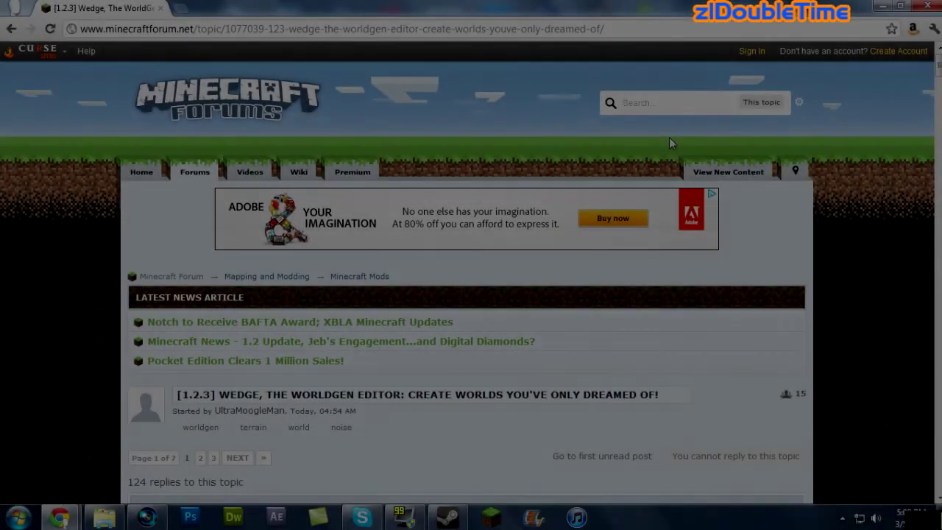
Search Google for 'modloader' in a new browser tab.
scroll(625, 162, "down", 5)
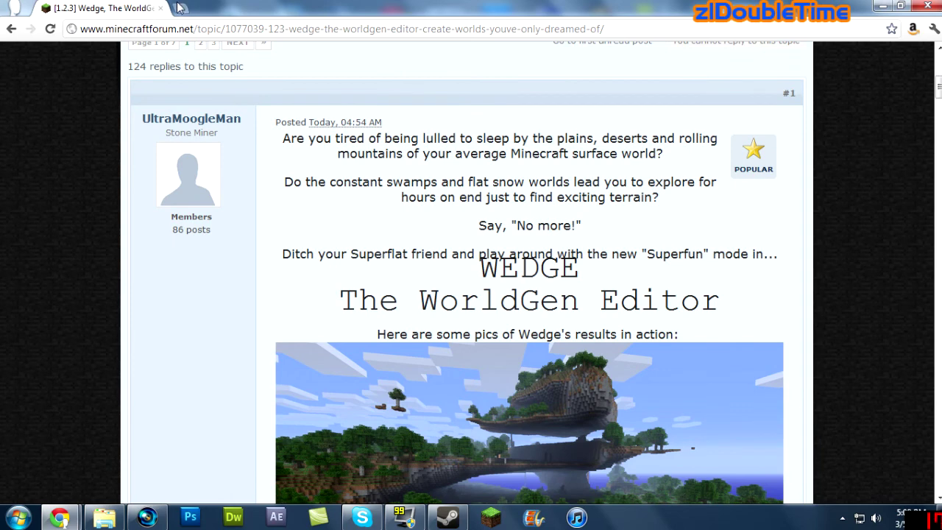
left_click(179, 8)
type("modlao")
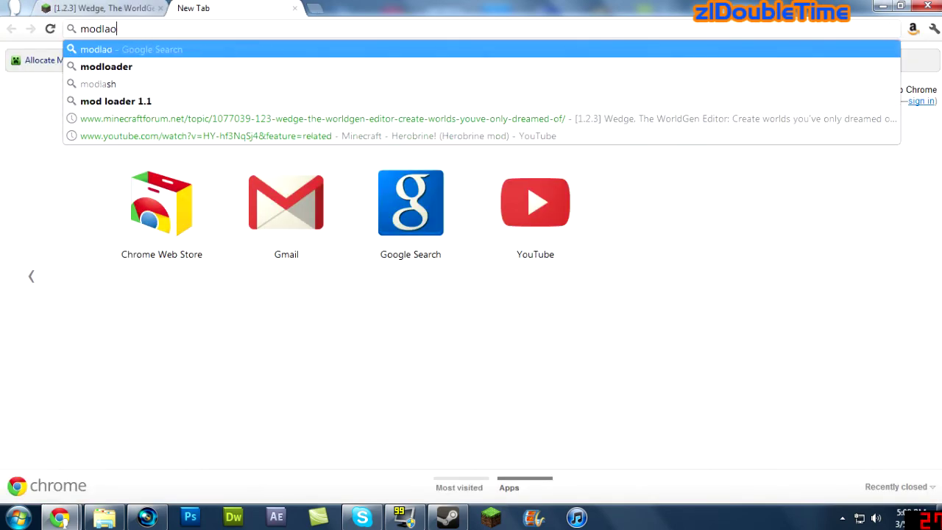
key("BackSpace")
key("BackSpace")
type("oader")
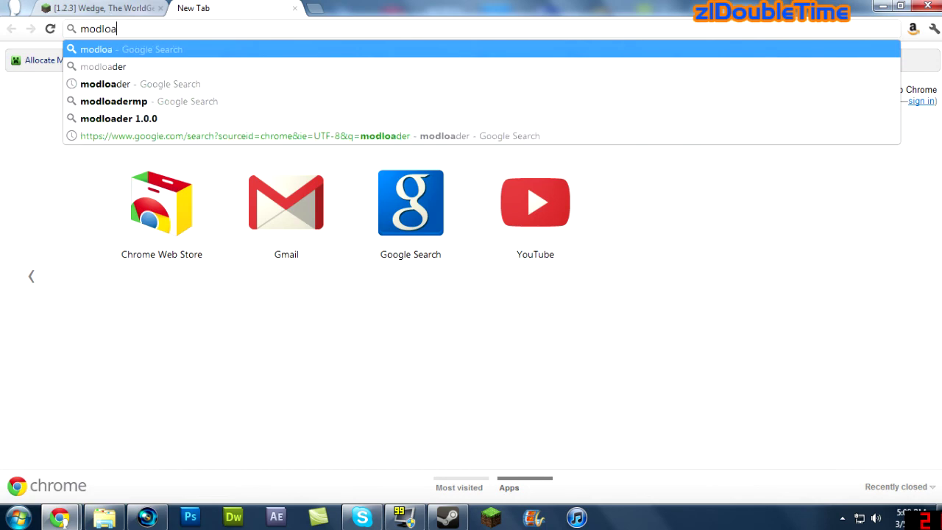
key("Return")
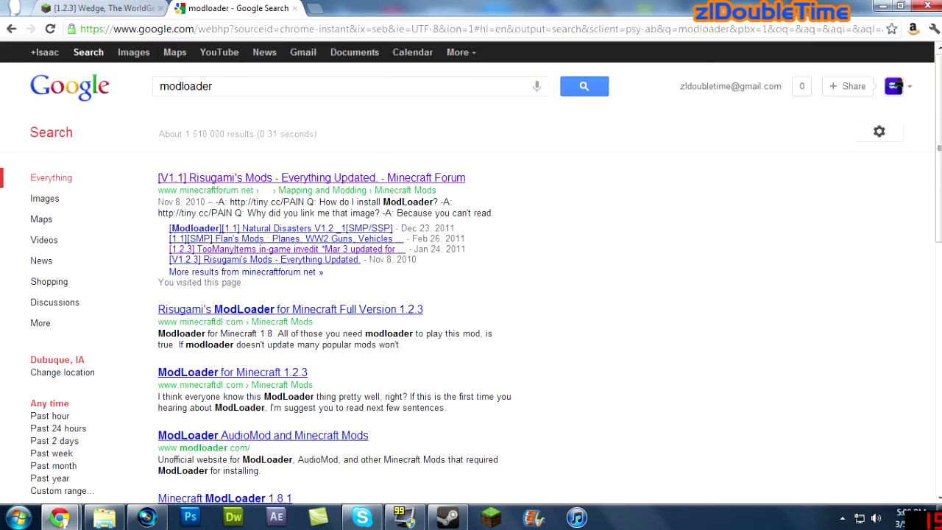
Open the Risugami's Mods forum topic, then return to the Wedge topic tab.
left_click(300, 193)
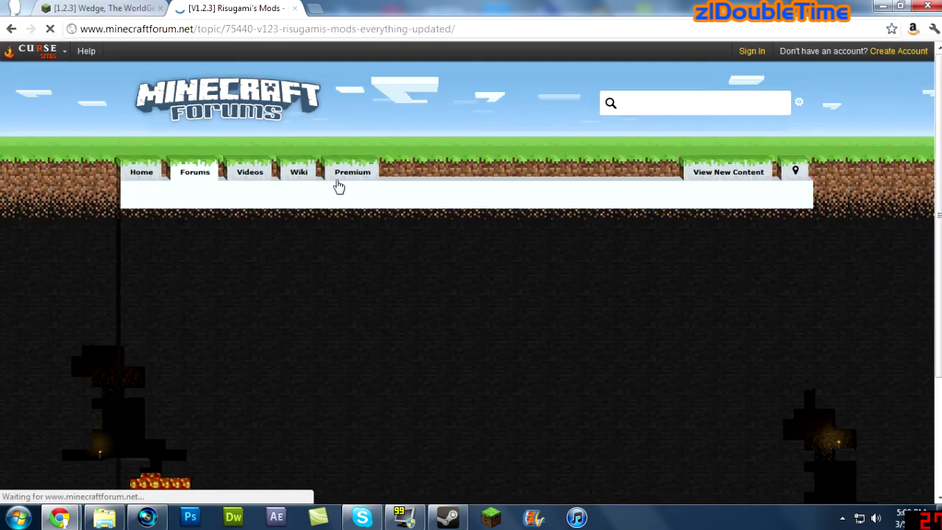
scroll(647, 102, "down", 10)
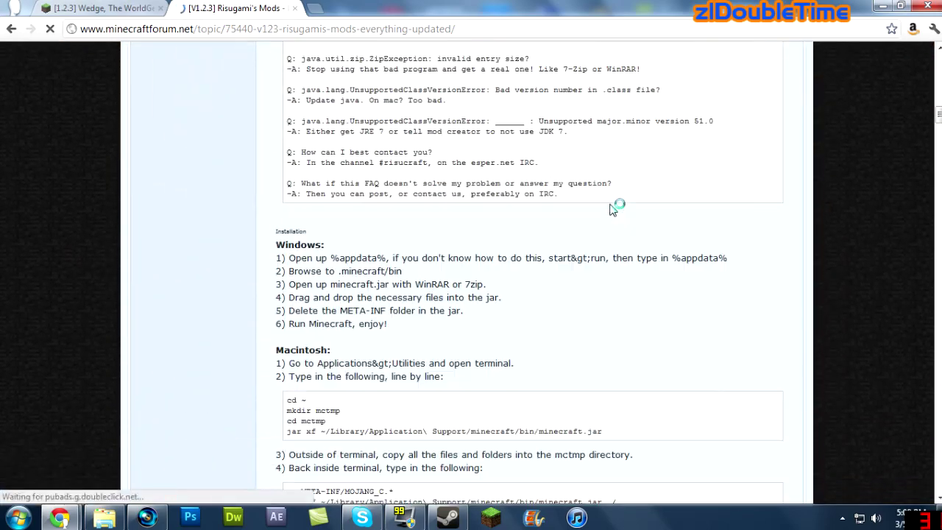
key("ctrl+shift+Tab")
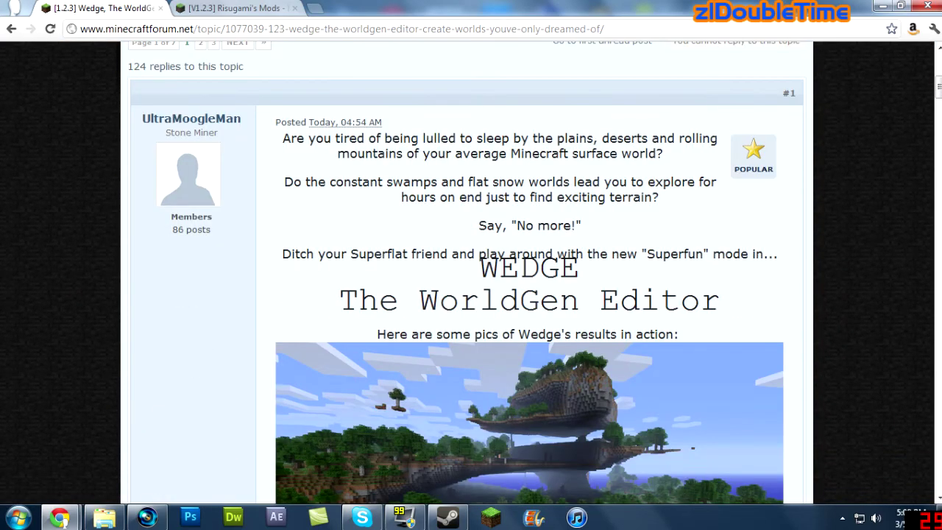
left_click_drag(475, 269, 700, 271)
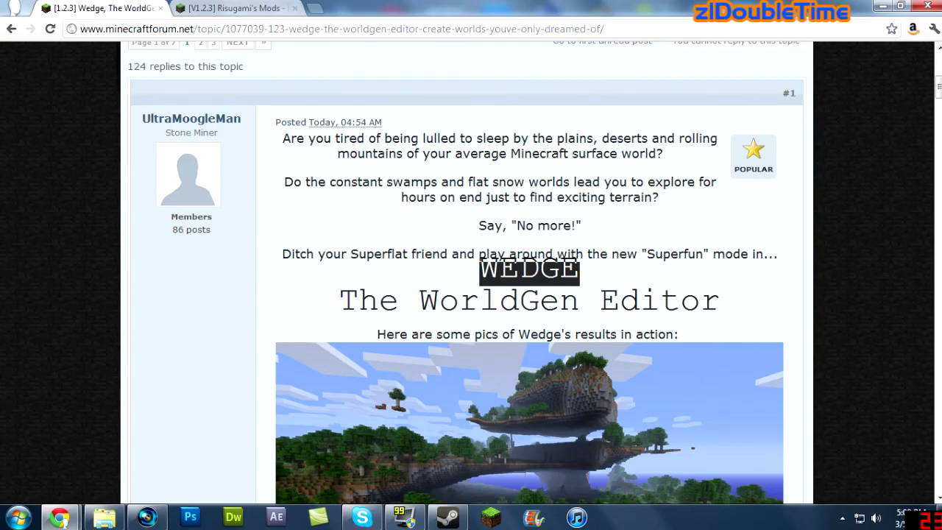
left_click_drag(358, 306, 736, 306)
scroll(854, 322, "down", 12)
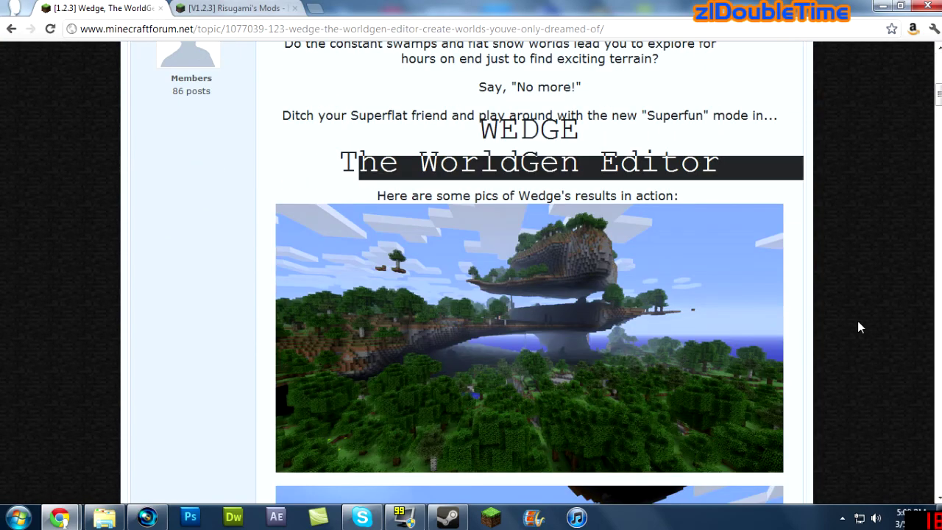
scroll(844, 324, "down", 6)
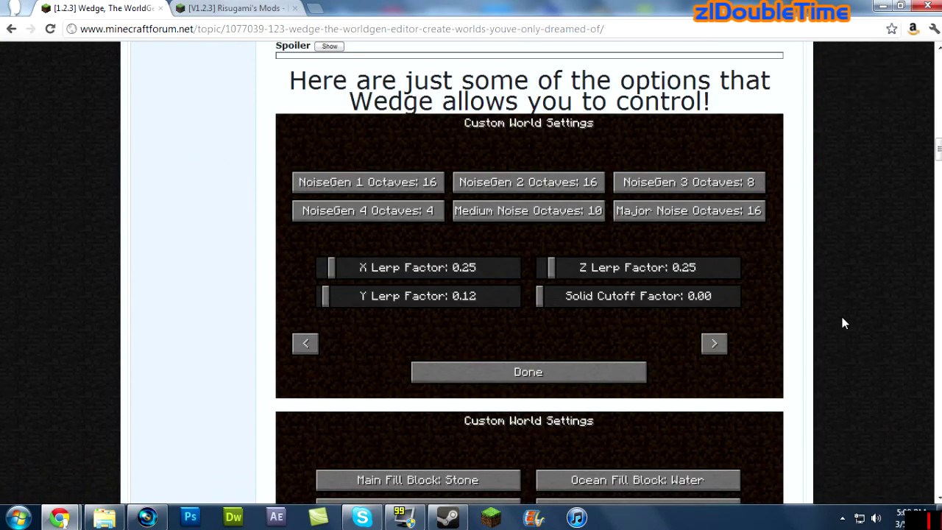
scroll(844, 324, "up", 6)
scroll(844, 324, "down", 4)
scroll(844, 323, "down", 3)
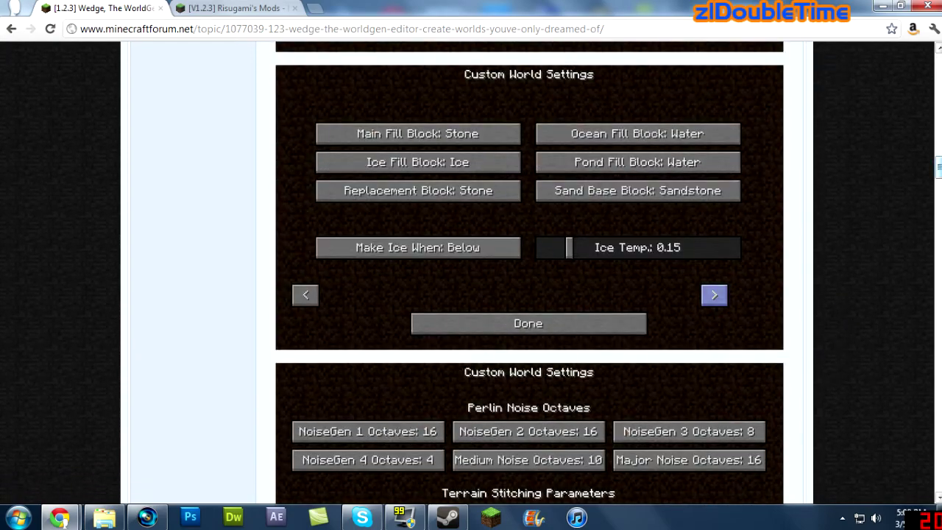
scroll(844, 324, "down", 12)
scroll(844, 324, "up", 9)
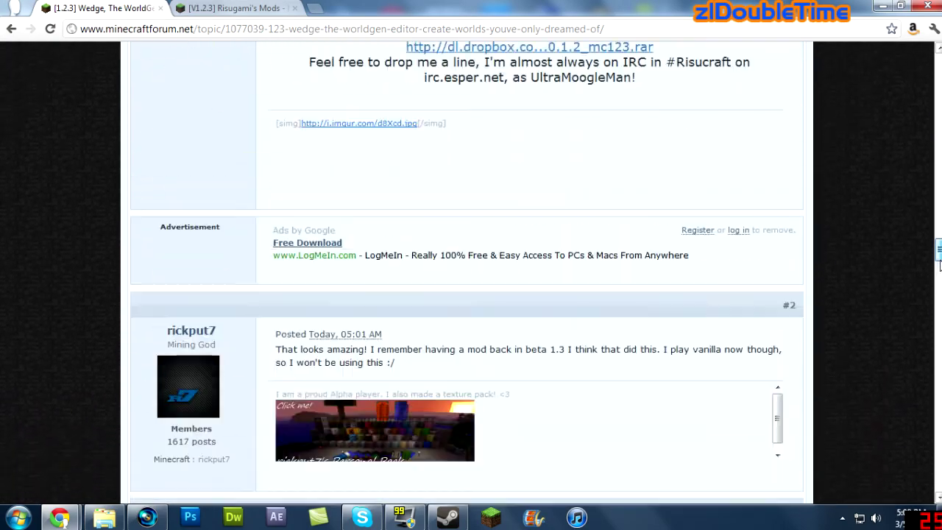
scroll(530, 274, "up", 6)
scroll(530, 273, "down", 7)
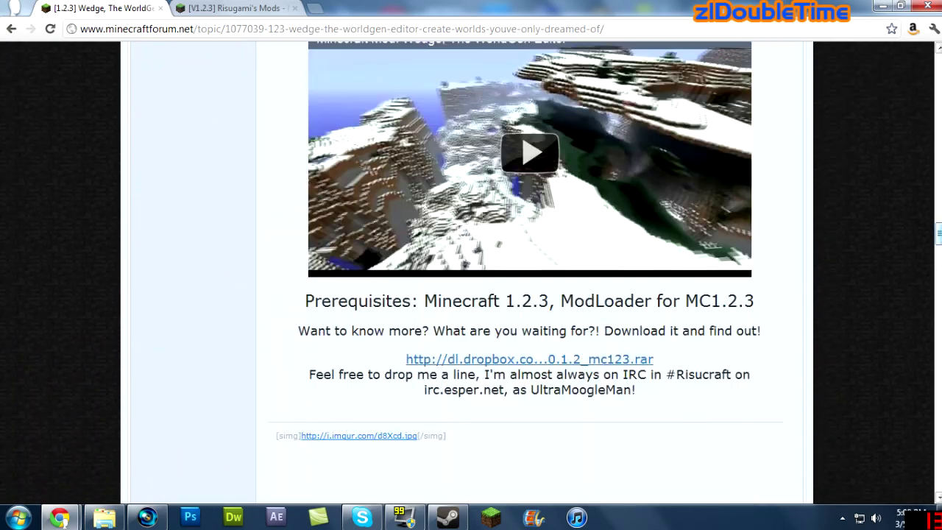
left_click_drag(306, 300, 456, 332)
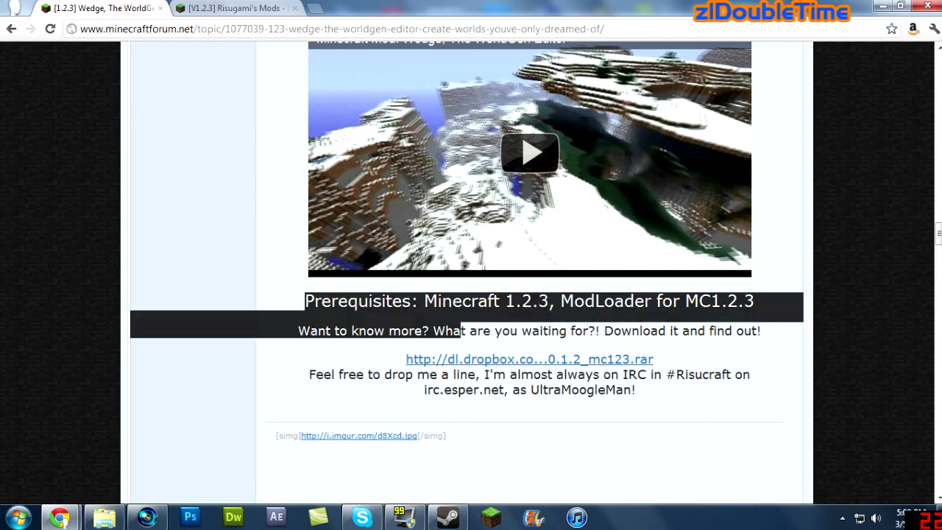
left_click(351, 346)
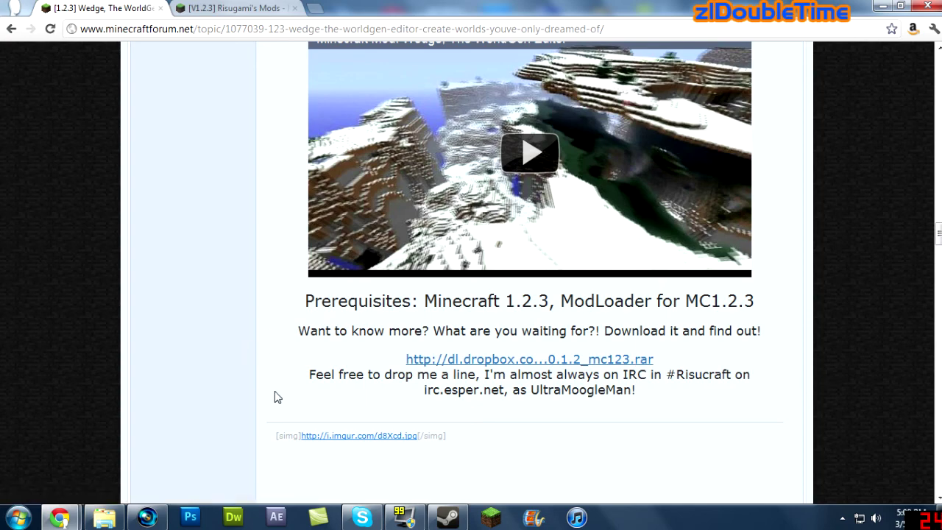
Open the wedge_v0.1.2_mc123 archive from the Desktop folder in WinRAR.
left_click(104, 517)
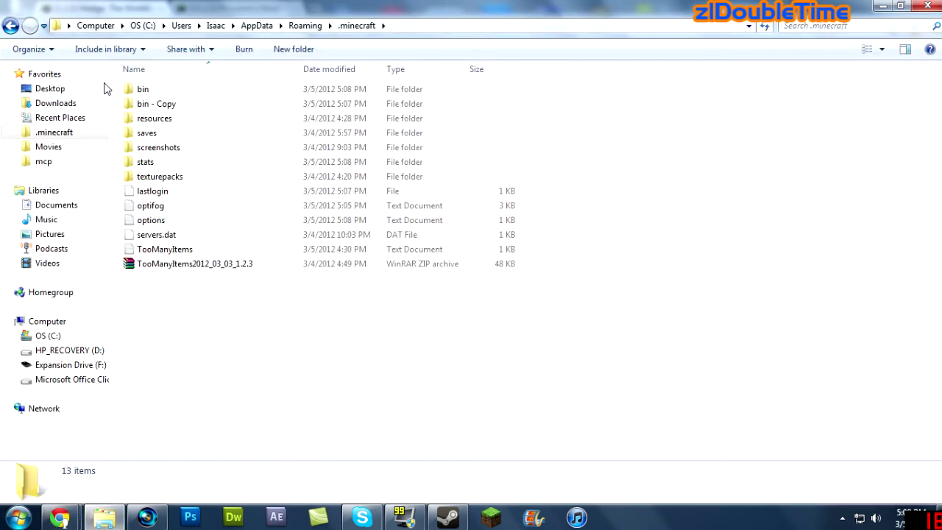
left_click(51, 88)
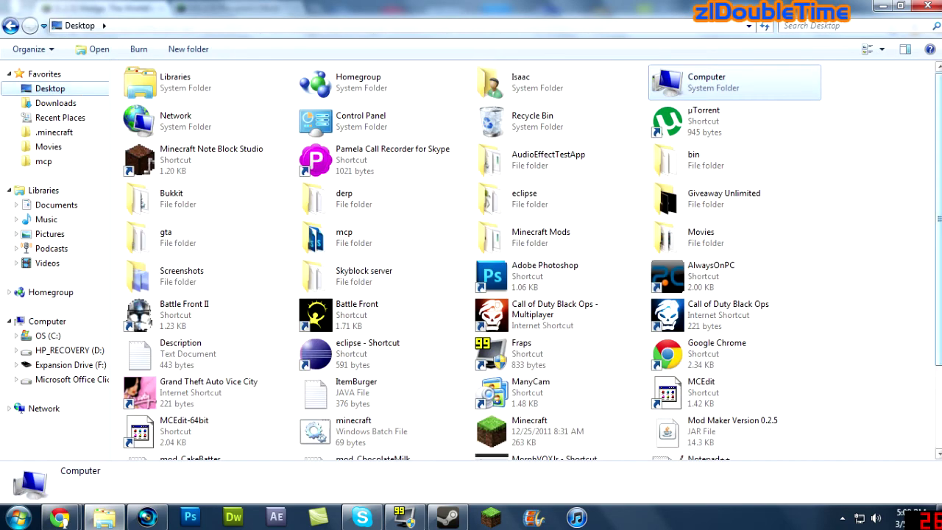
scroll(938, 220, "down", 3)
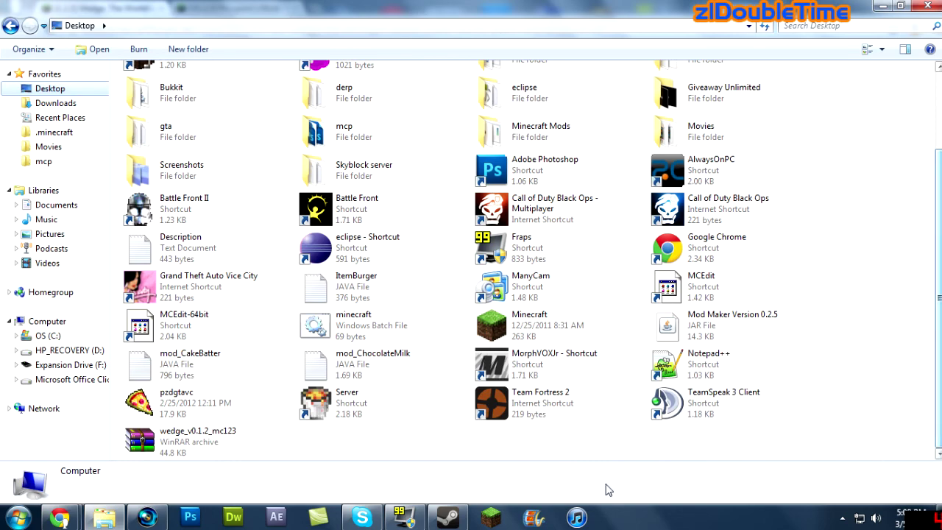
double_click(163, 445)
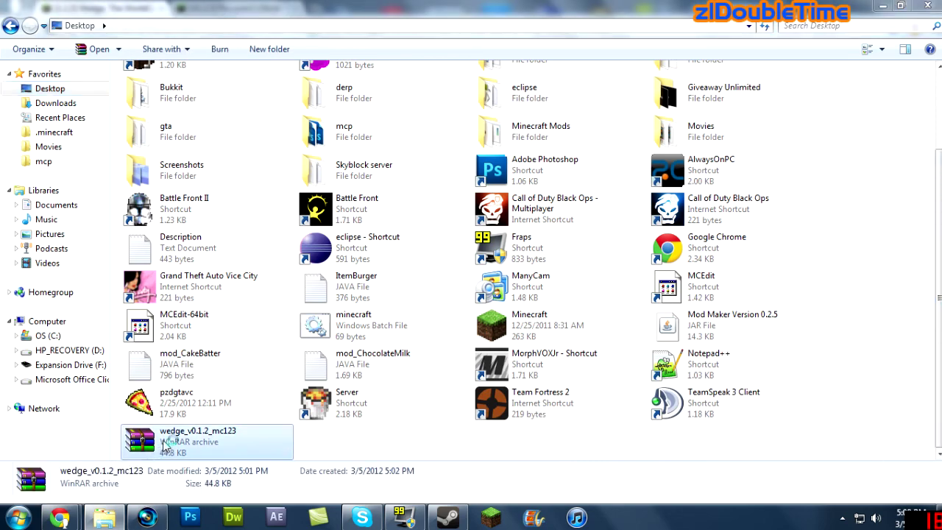
Dismiss the licence reminder and snap the wedge archive to the left half beside Chrome.
mouse_move(503, 146)
left_mouse_down()
mouse_move(493, 149)
mouse_move(934, 33)
mouse_move(923, 85)
left_mouse_up()
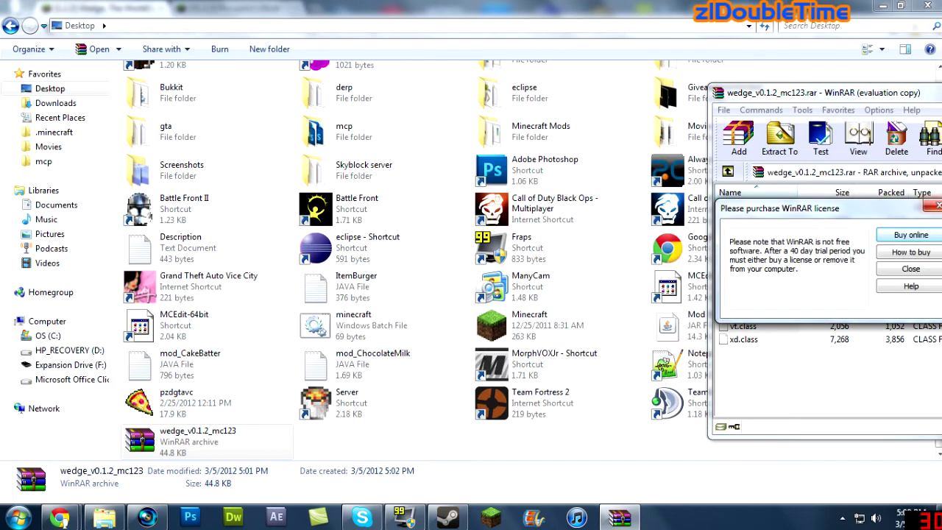
left_click(933, 207)
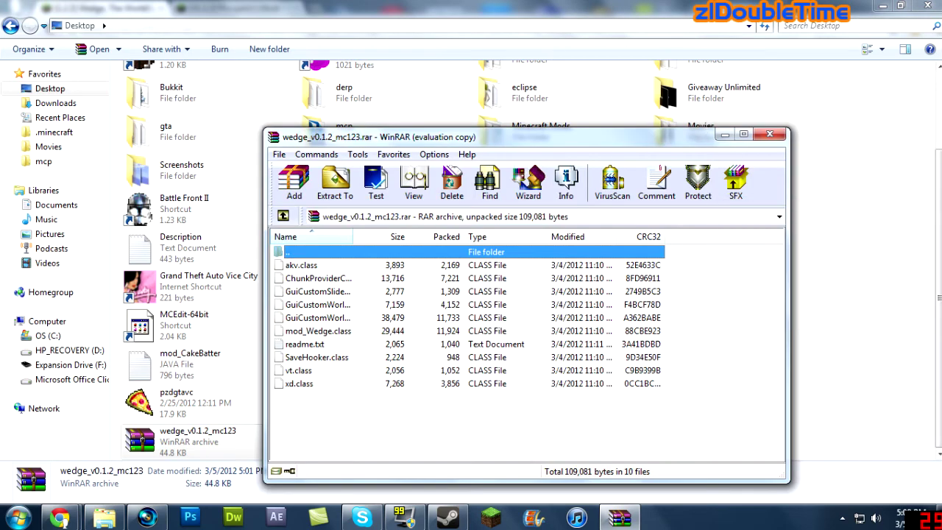
left_click(882, 5)
mouse_move(688, 141)
left_mouse_down()
mouse_move(16, 122)
mouse_move(26, 151)
left_mouse_up()
mouse_move(62, 518)
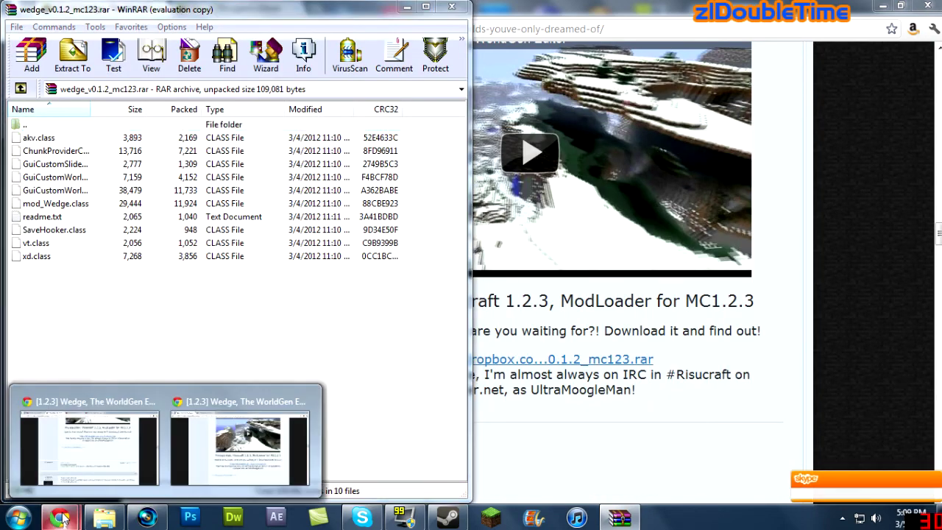
left_click(235, 460)
Download ModLoader 1.2.3 via its Direct link in the Risugami's Mods thread.
left_click(263, 6)
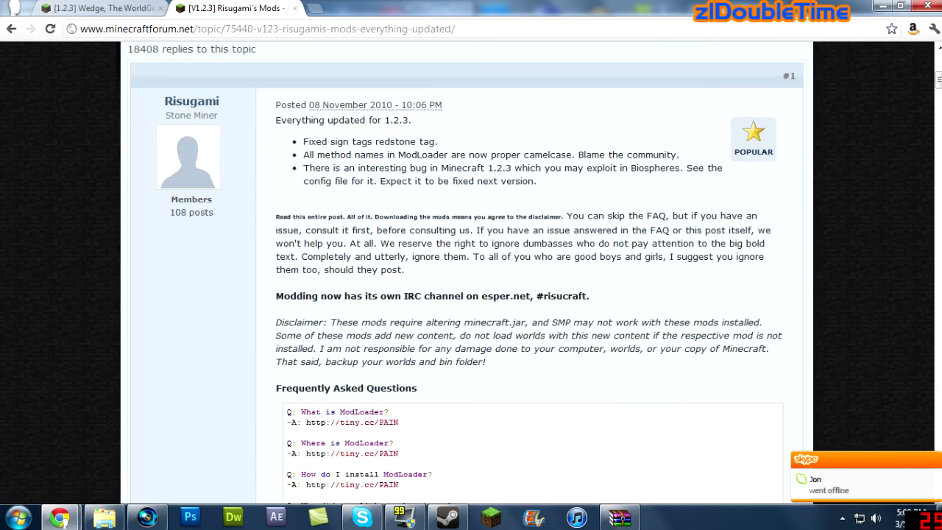
scroll(432, 125, "up", 5)
scroll(433, 125, "down", 5)
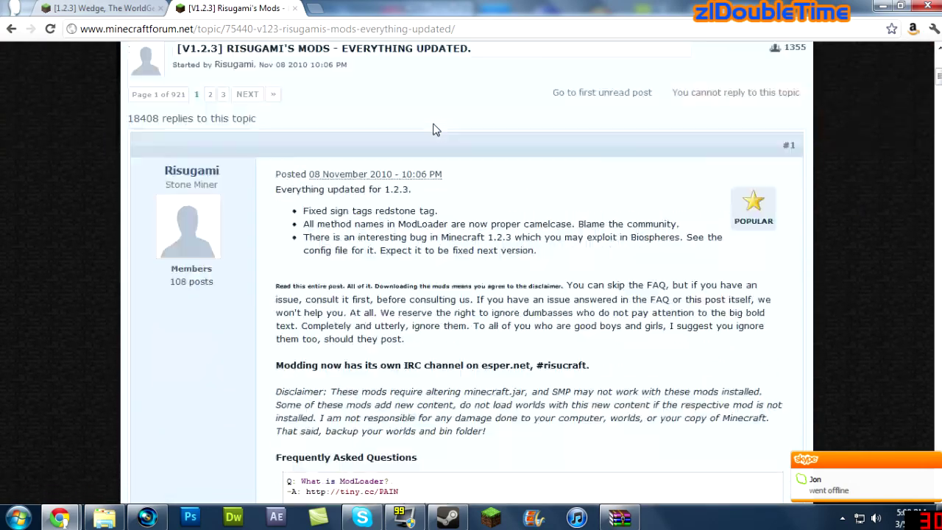
scroll(433, 128, "down", 10)
scroll(434, 129, "down", 7)
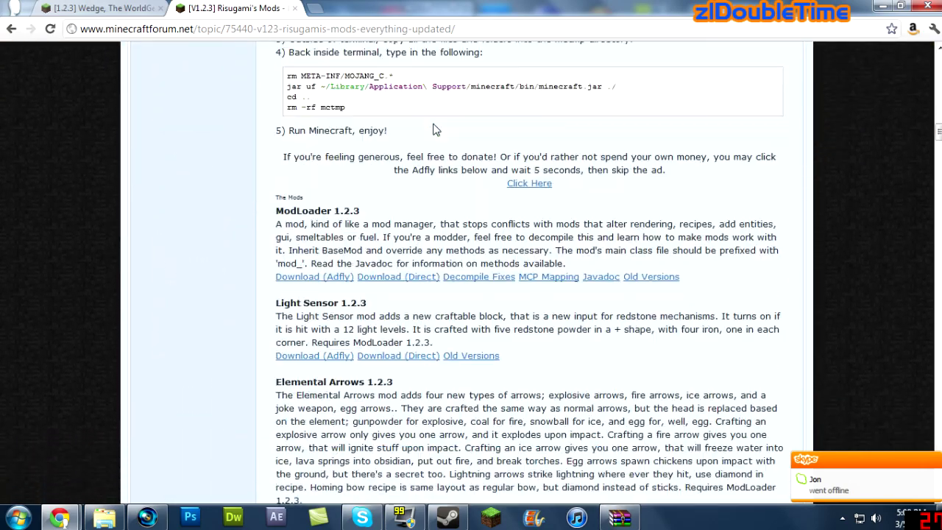
left_click_drag(276, 210, 359, 211)
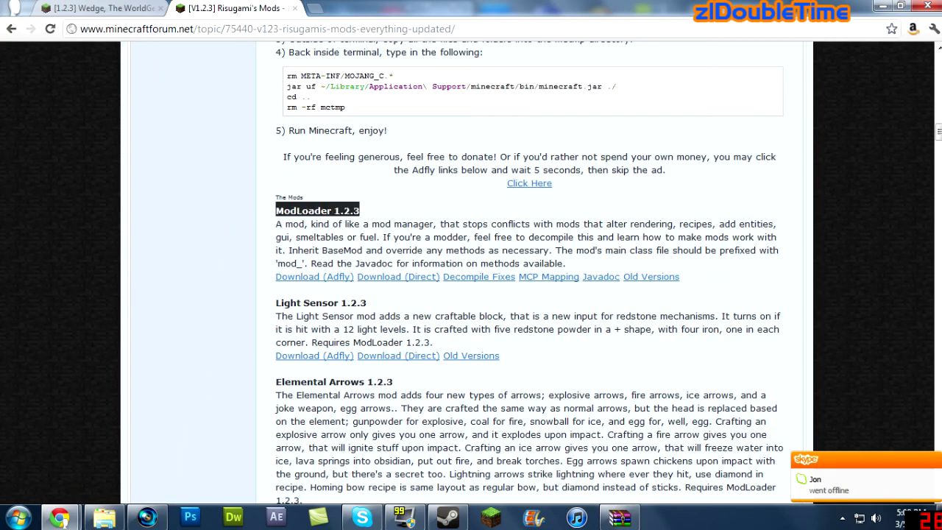
left_click(404, 276)
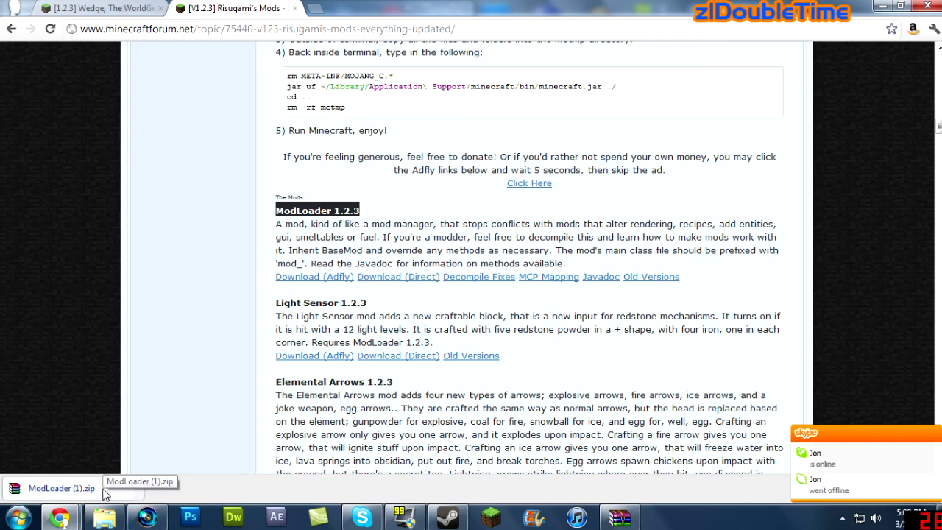
left_click(101, 519)
Open ModLoader (1).zip in WinRAR and dock it side by side with the wedge archive.
mouse_move(99, 518)
left_mouse_down()
mouse_move(315, 421)
mouse_move(342, 439)
left_mouse_up()
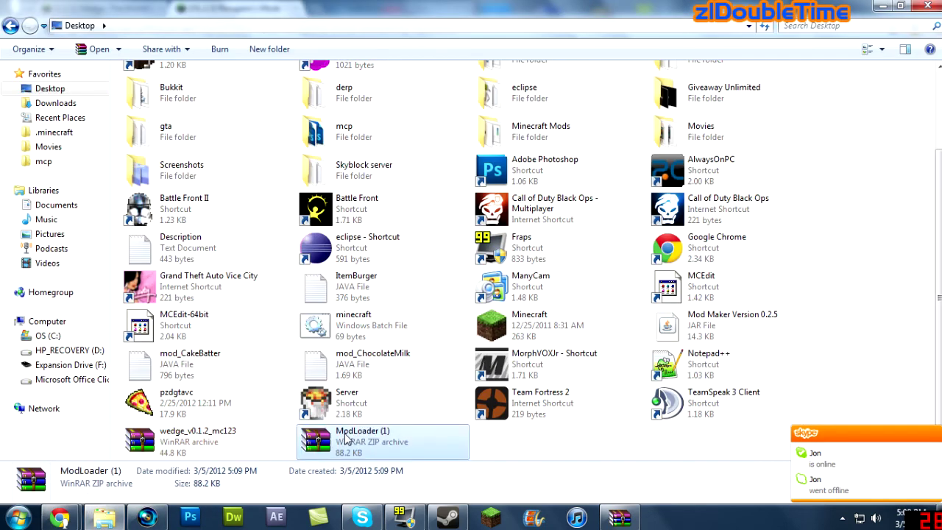
double_click(345, 439)
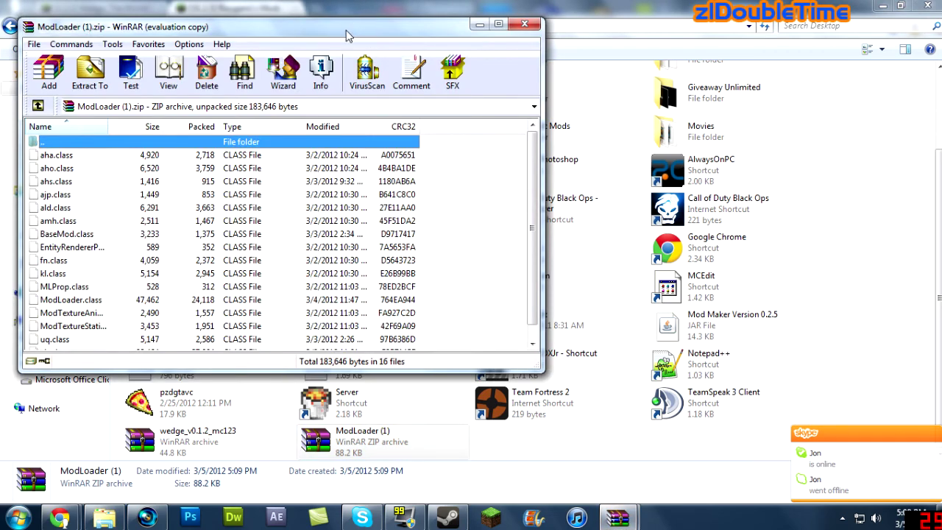
left_click(381, 138)
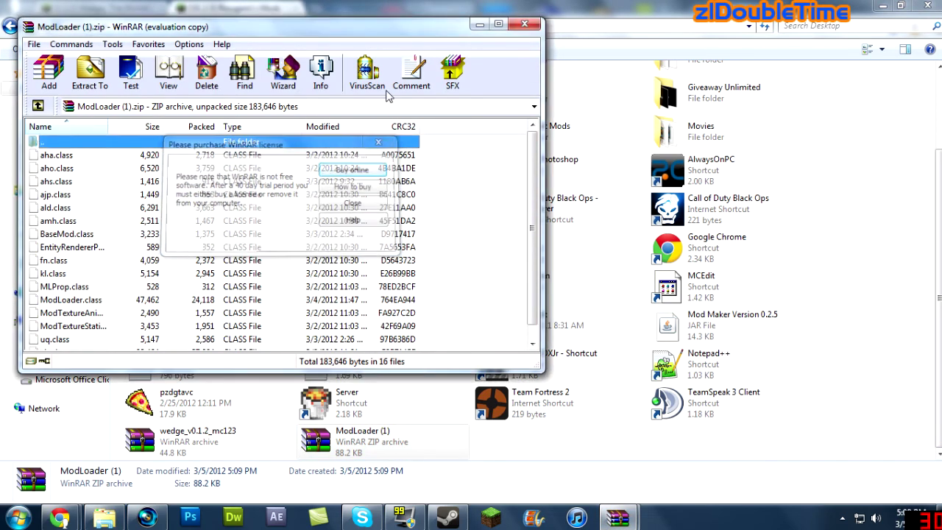
mouse_move(395, 33)
left_mouse_down()
mouse_move(941, 35)
mouse_move(940, 45)
left_mouse_up()
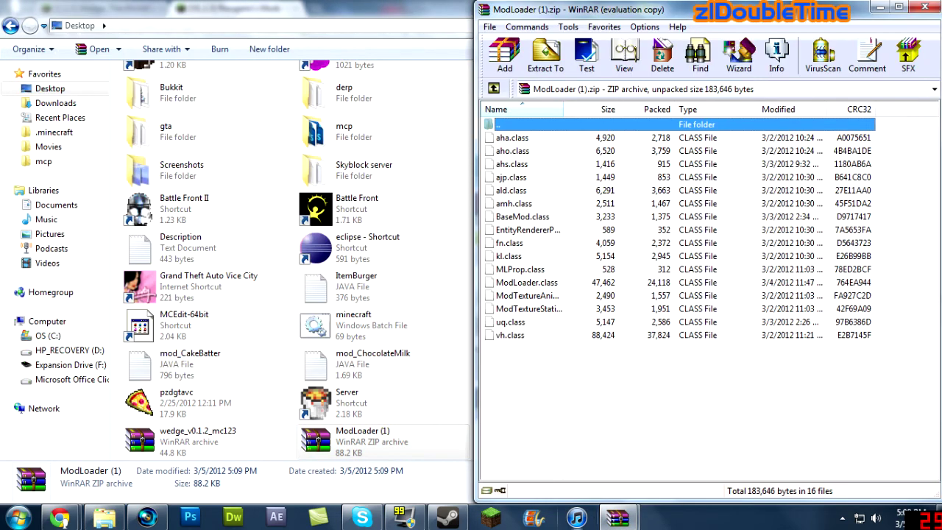
mouse_move(616, 518)
left_click(582, 445)
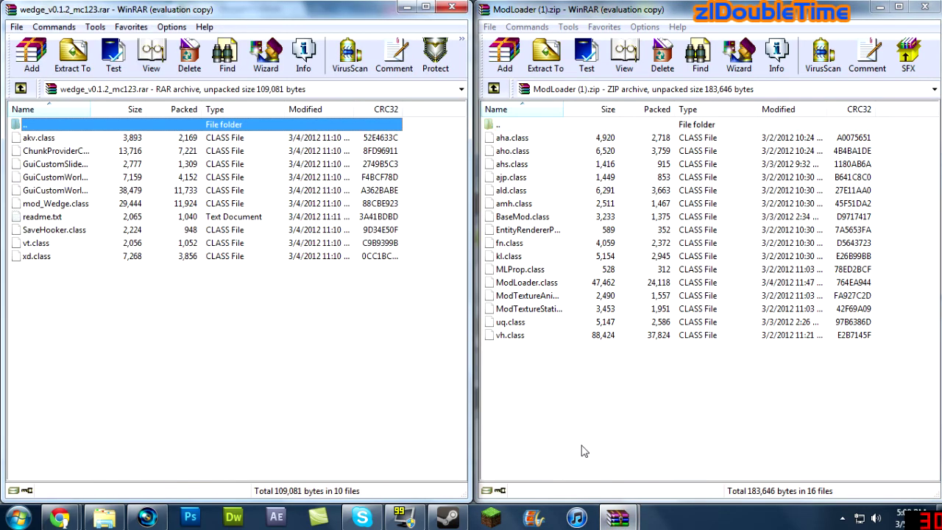
mouse_move(624, 10)
left_mouse_down()
mouse_move(54, 10)
mouse_move(4, 52)
left_mouse_up()
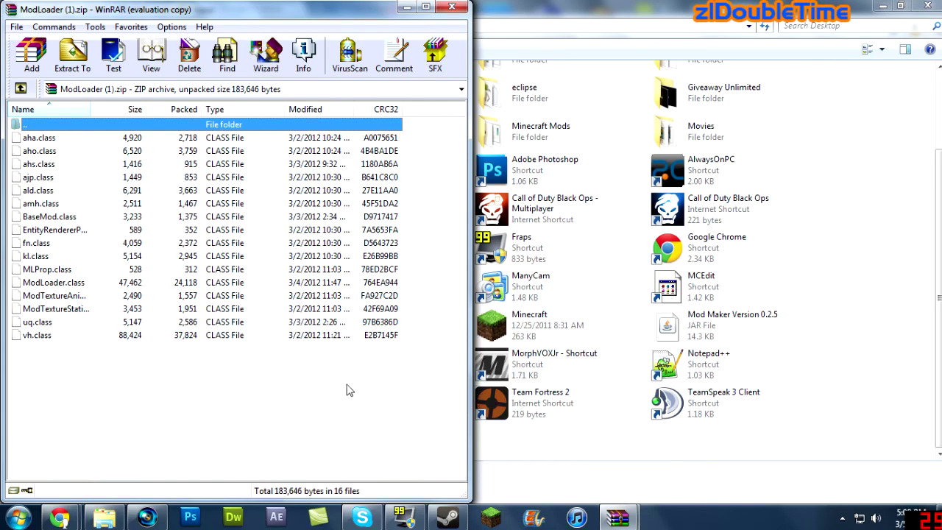
left_click(104, 518)
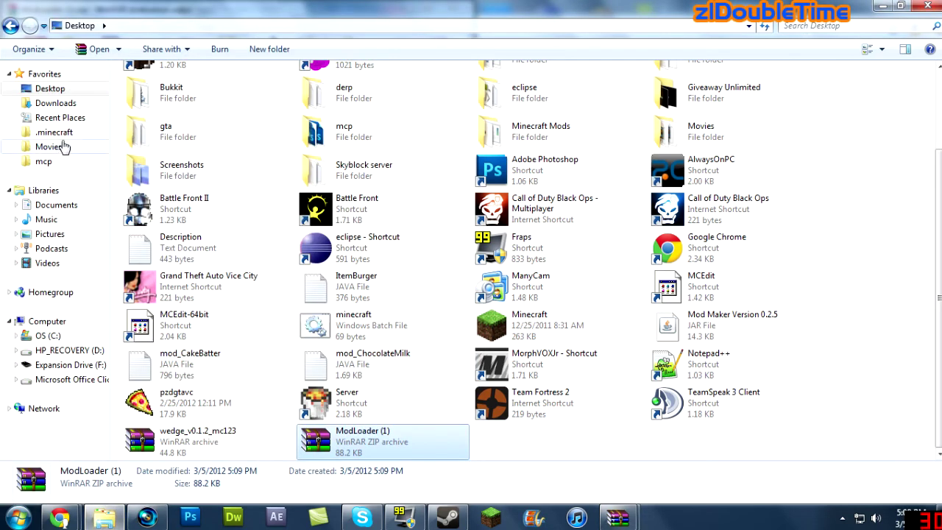
left_click(59, 132)
Go to %appdata% and open the .minecraft folder.
left_click(456, 27)
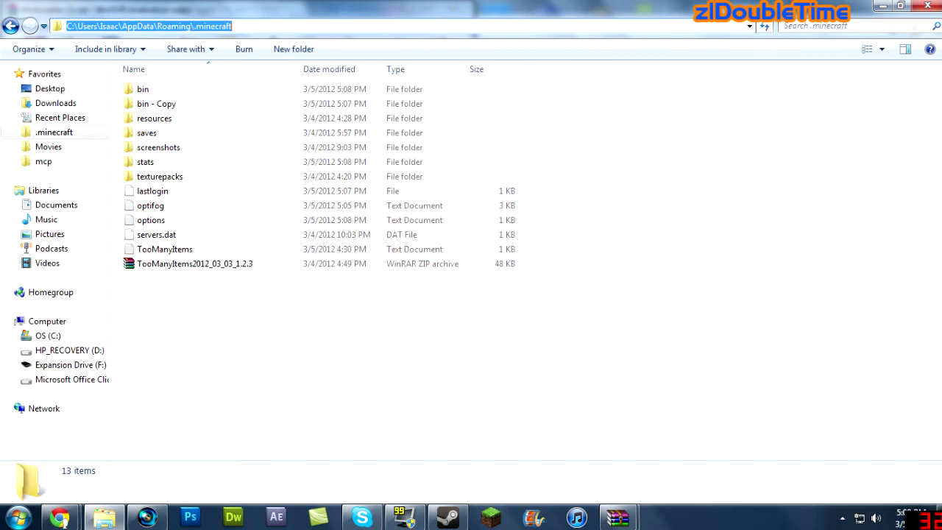
type("%appdata")
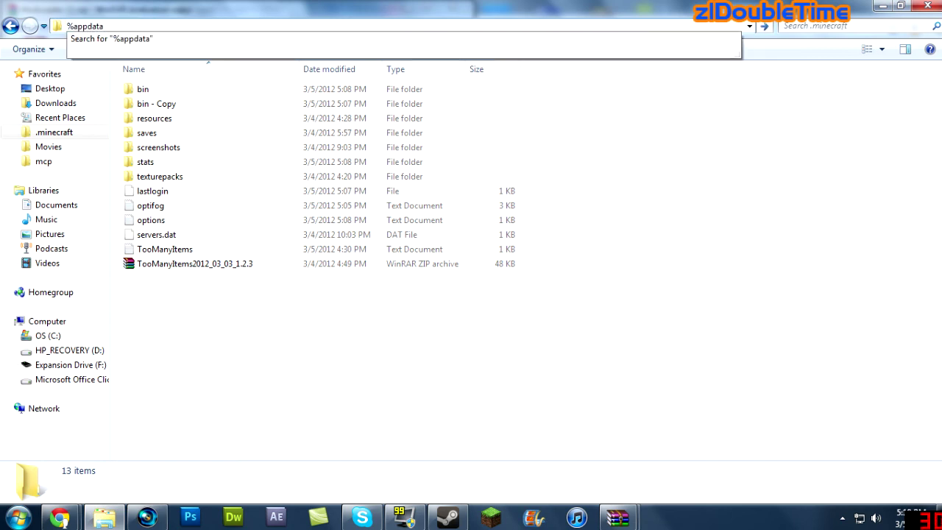
type("%")
key("Return")
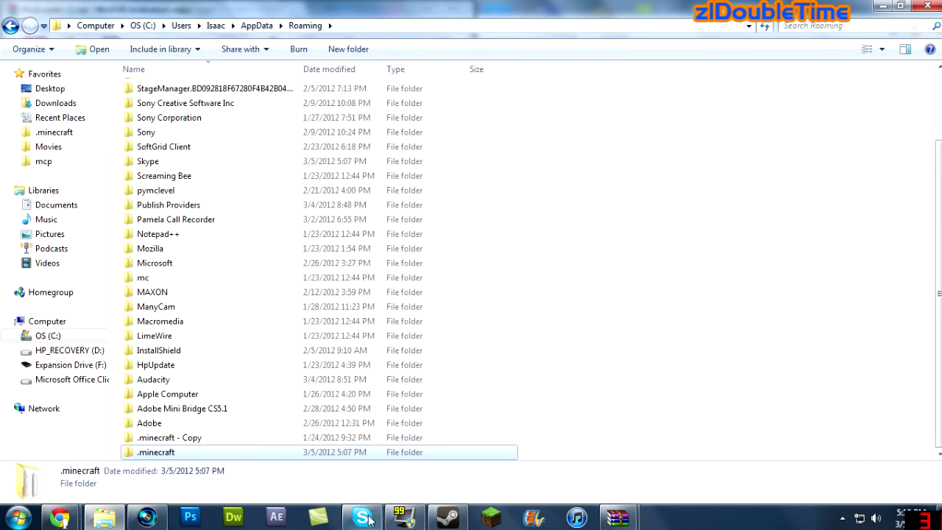
double_click(169, 455)
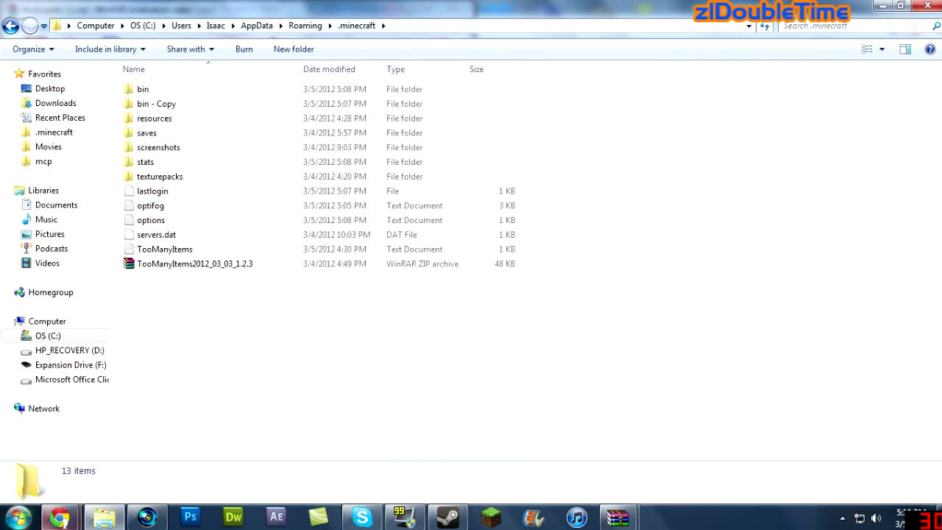
left_click(18, 519)
left_click(20, 517)
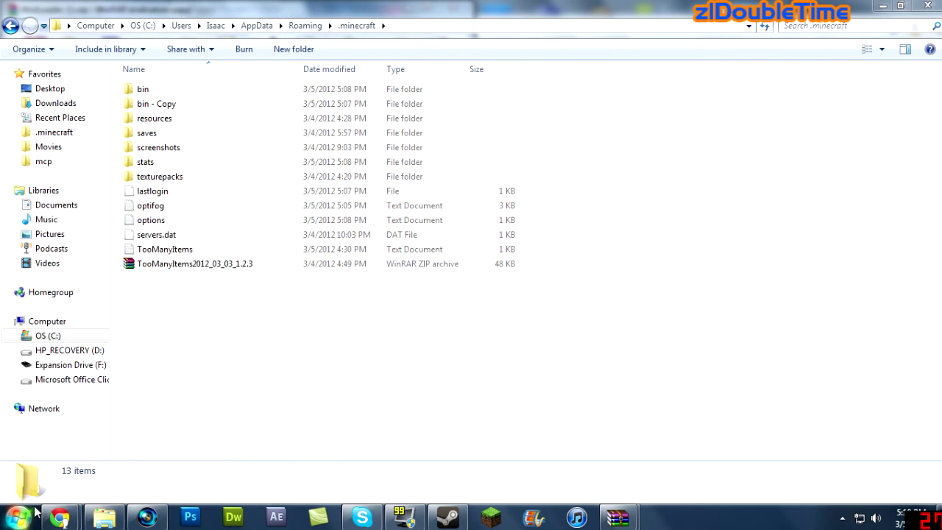
left_click(21, 517)
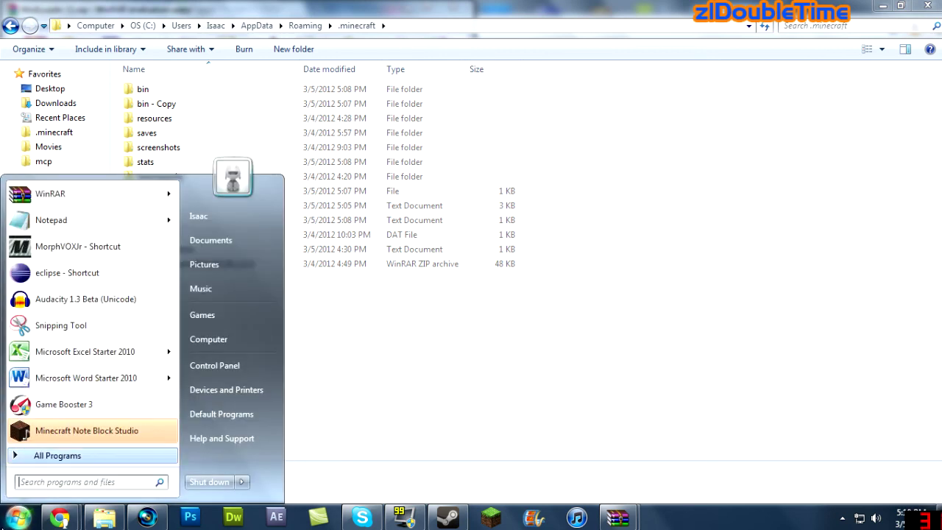
left_click(18, 518)
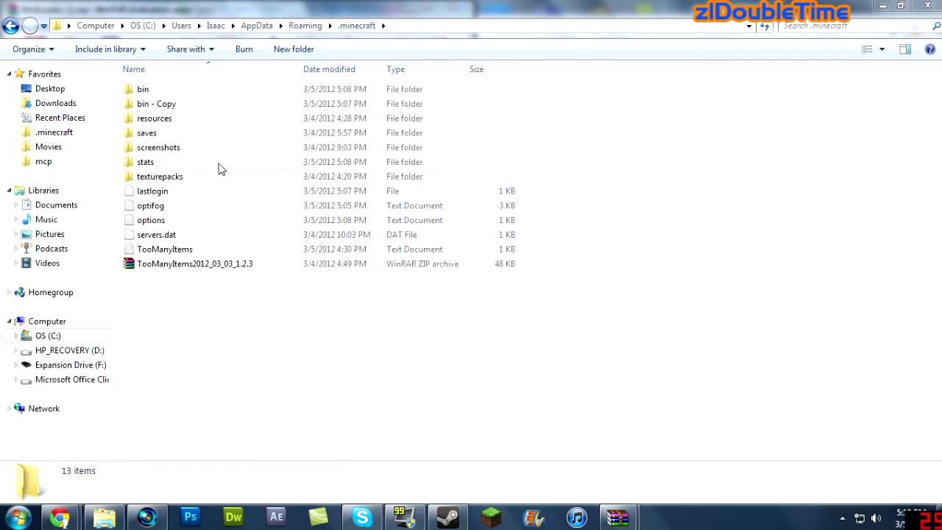
Open minecraft.jar from the bin folder with WinRAR archiver.
left_click(189, 106)
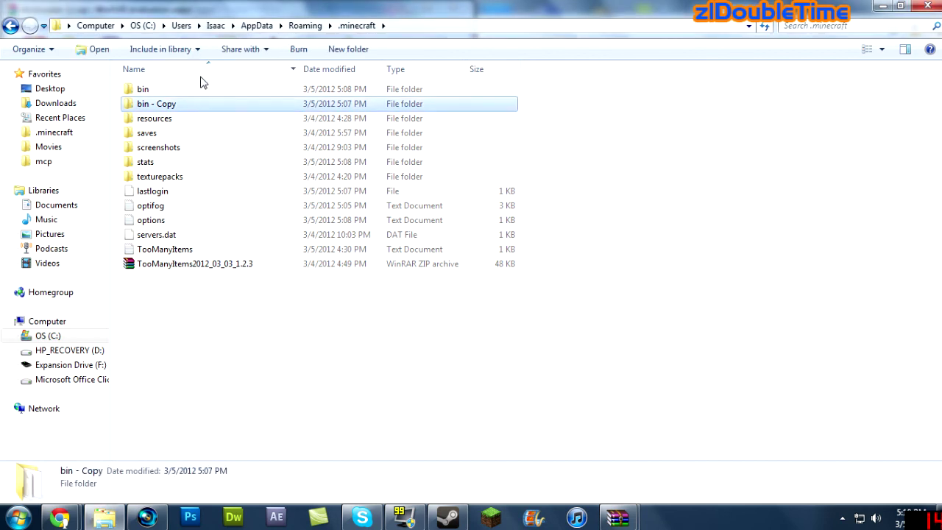
left_click(246, 90)
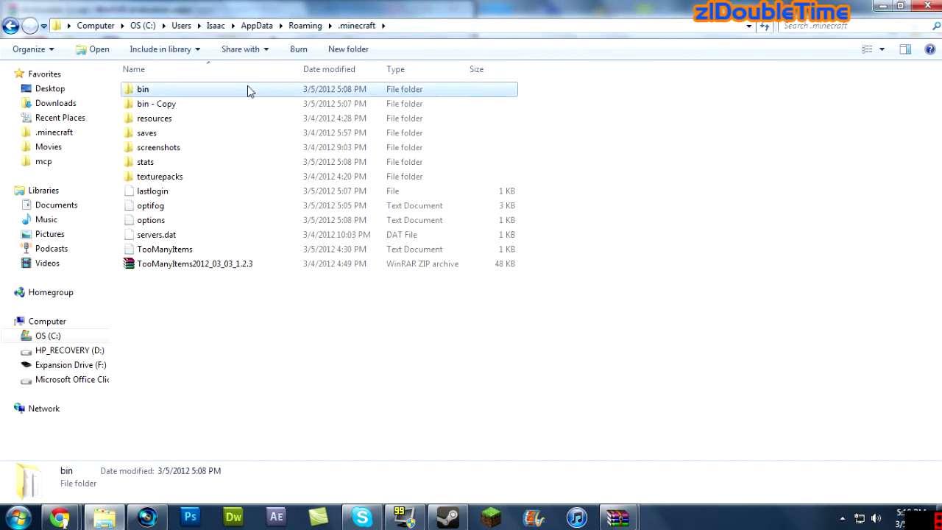
double_click(248, 90)
right_click(221, 164)
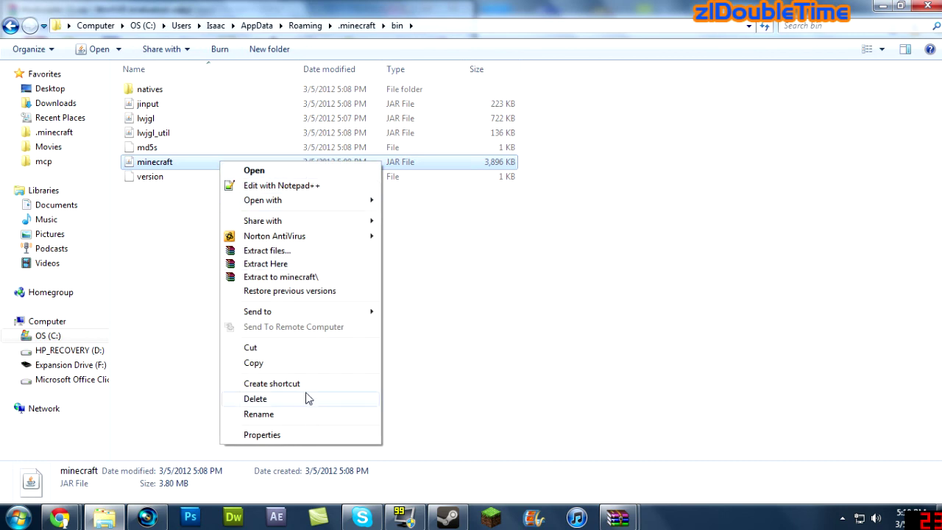
mouse_move(305, 205)
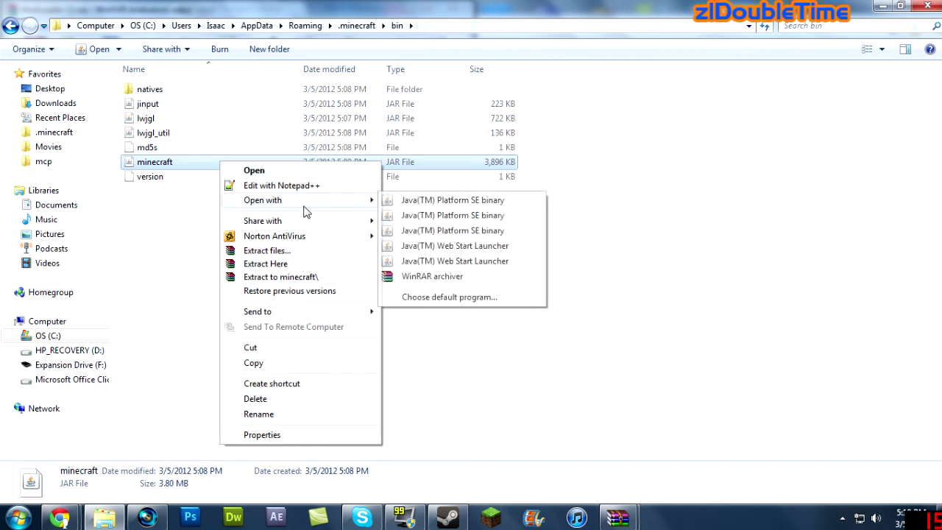
left_click(493, 278)
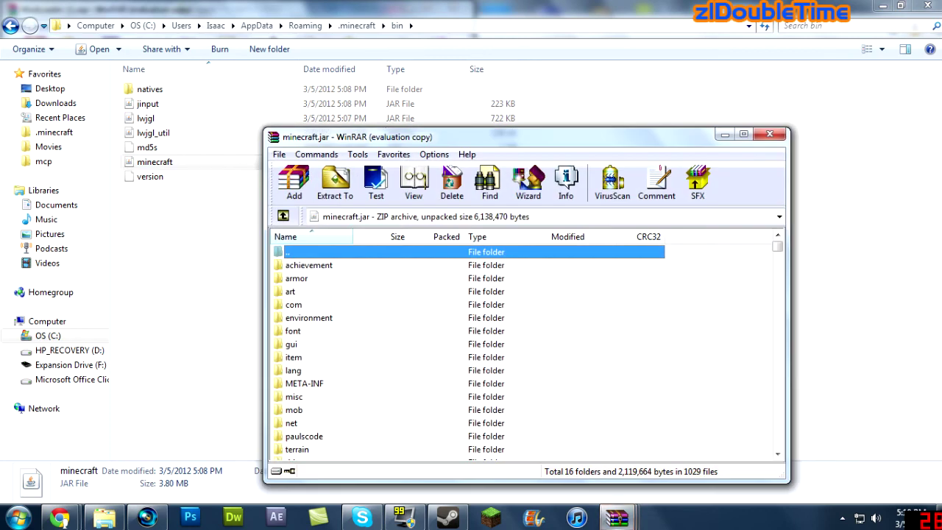
Dock minecraft.jar to the right half and delete its META-INF folder.
mouse_move(444, 144)
left_mouse_down()
mouse_move(3, 140)
mouse_move(451, 138)
left_mouse_up()
left_click(220, 247)
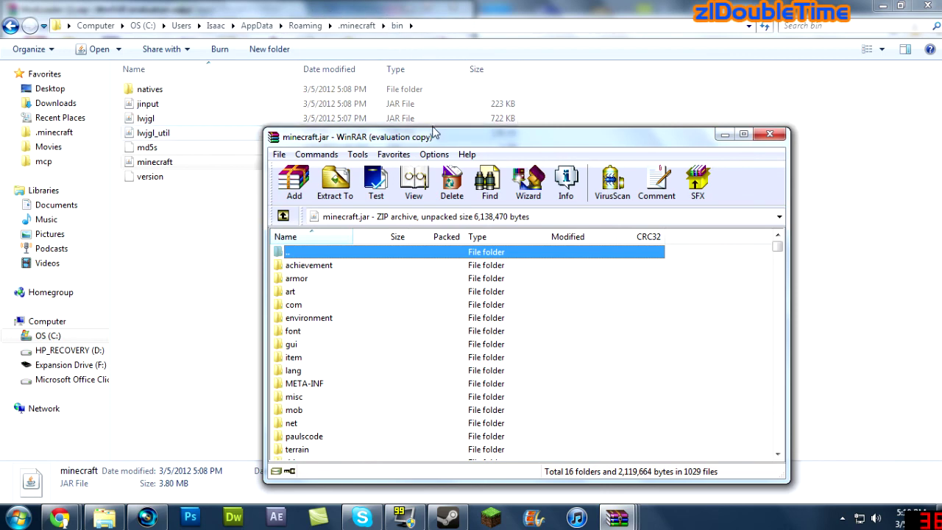
left_click_drag(404, 140, 941, 103)
left_click(547, 264)
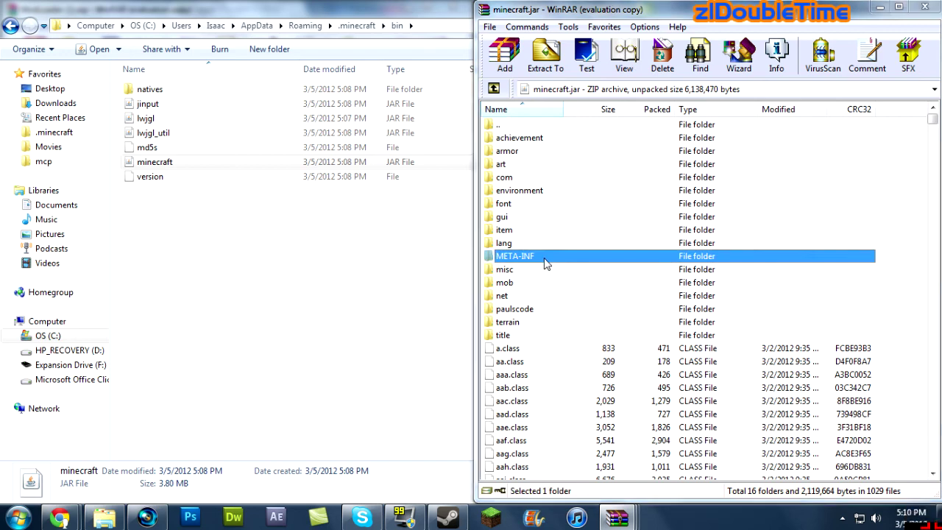
key("Delete")
left_click(488, 306)
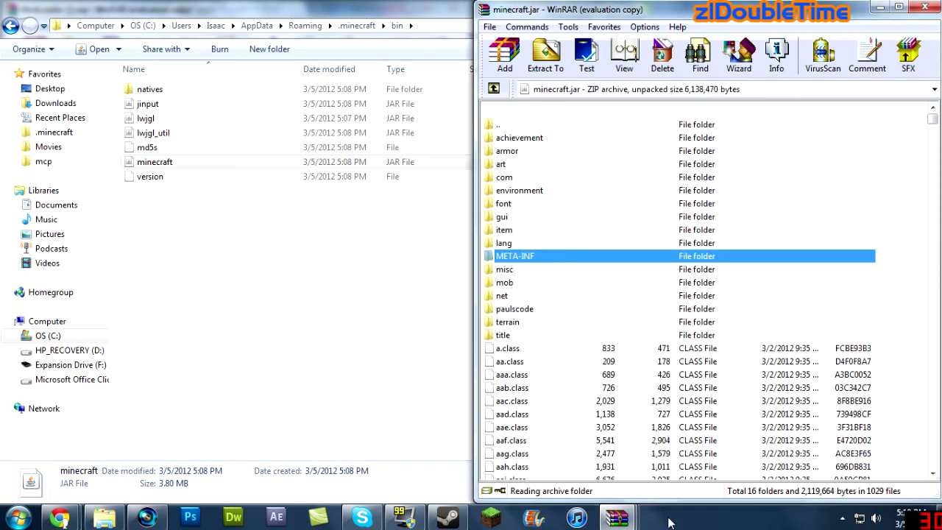
Copy all 16 ModLoader class files into minecraft.jar and close the ModLoader archive.
mouse_move(624, 520)
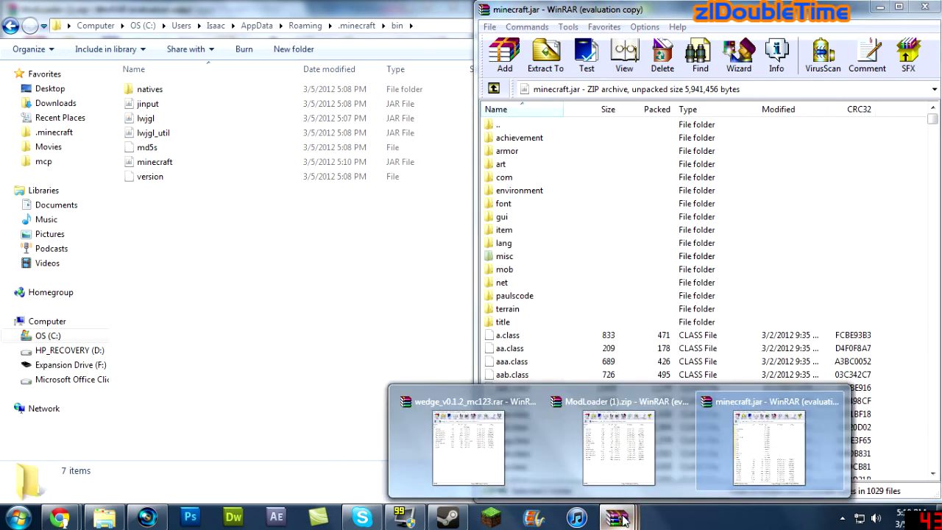
left_click(625, 469)
left_click_drag(231, 371, 169, 137)
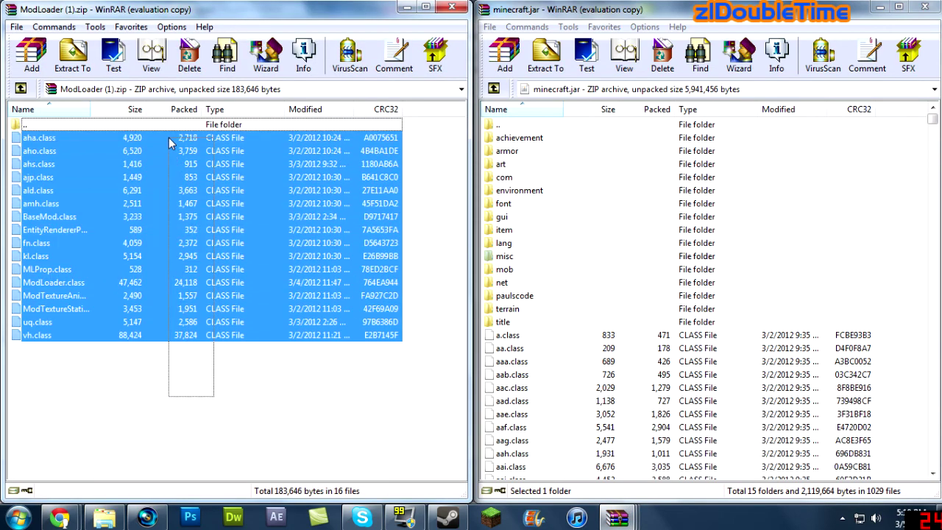
left_click_drag(169, 203, 675, 235)
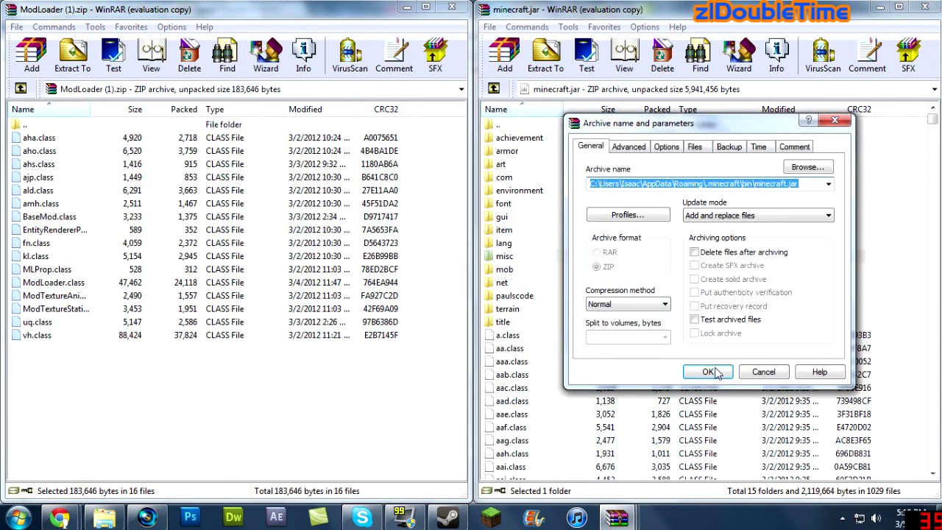
left_click(715, 373)
left_click(451, 7)
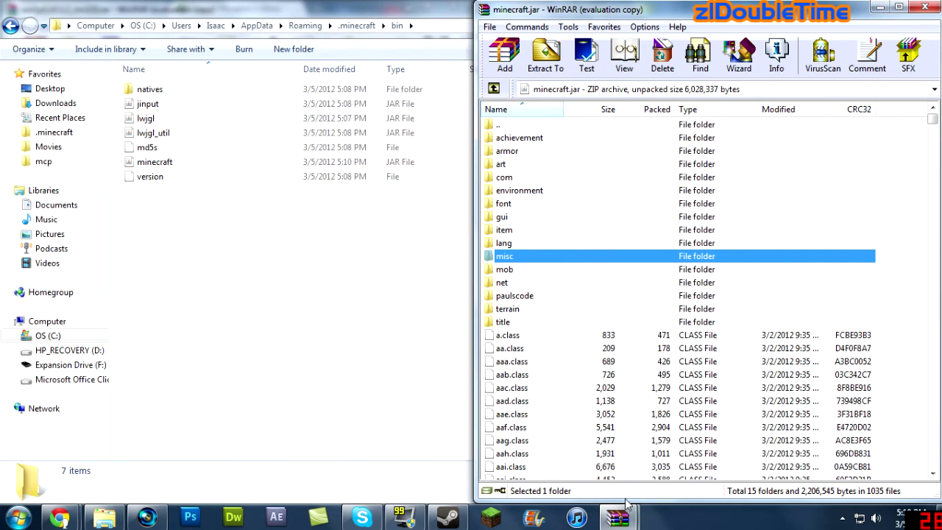
Add the nine Wedge class files, excluding readme.txt, into minecraft.jar.
mouse_move(617, 518)
left_click(556, 445)
mouse_move(330, 337)
left_mouse_down()
mouse_move(226, 149)
mouse_move(234, 141)
left_mouse_up()
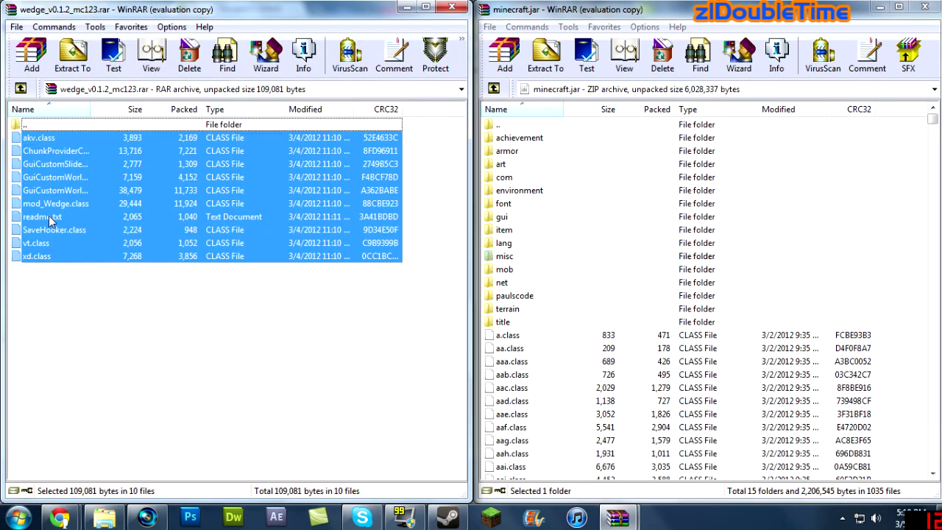
left_click(48, 218, "ctrl")
left_click_drag(91, 255, 343, 249)
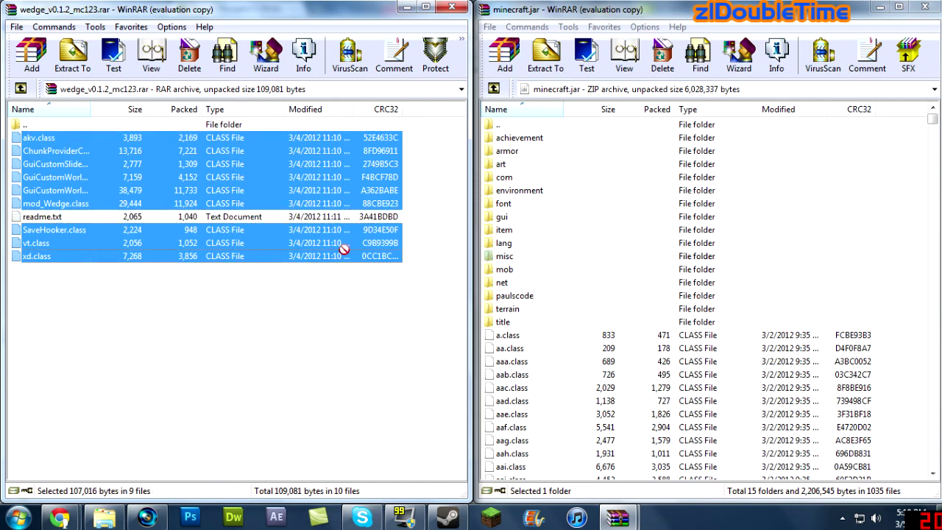
left_click_drag(588, 283, 581, 286)
left_click(710, 374)
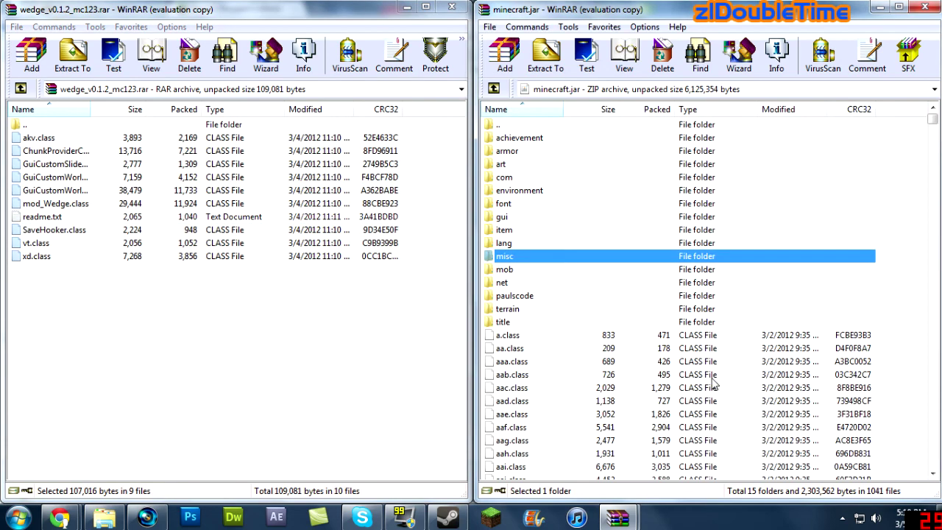
Close the Wedge archive and minecraft.jar, leaving Explorer's bin folder showing.
left_click(451, 7)
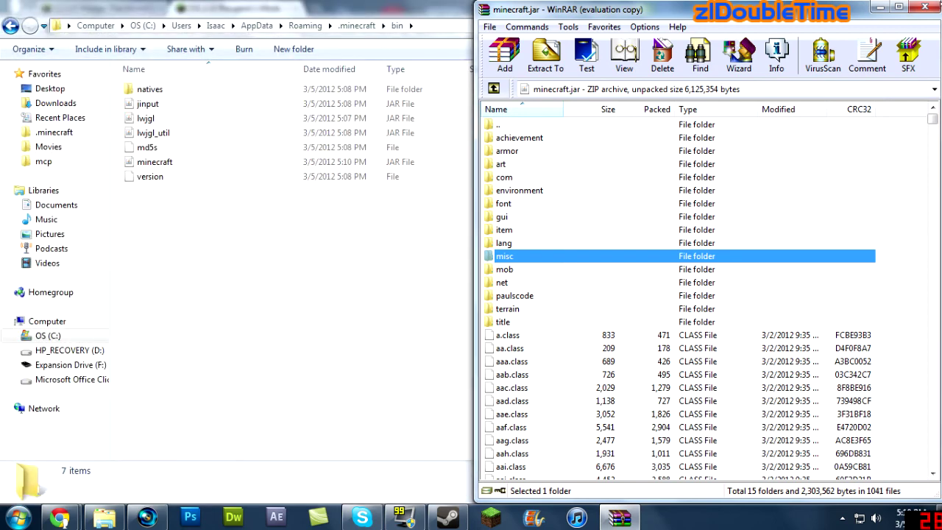
left_click(928, 7)
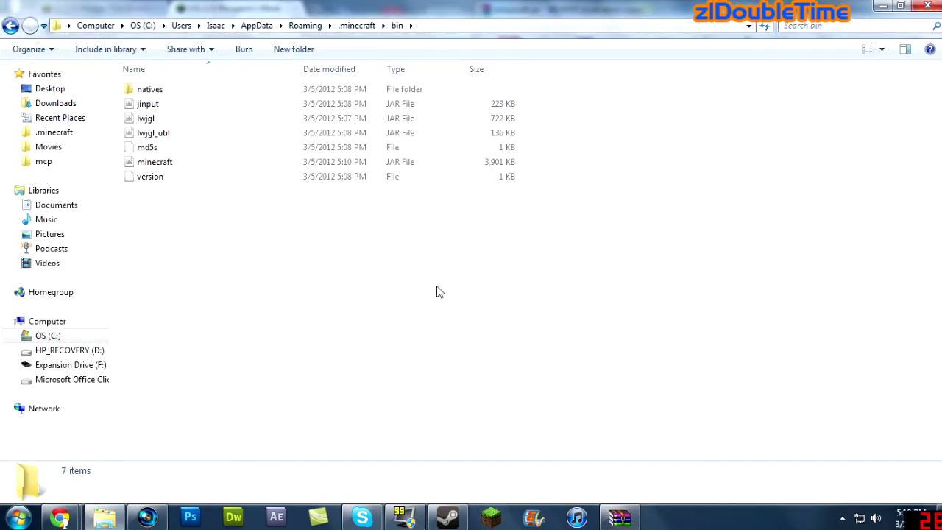
left_click(638, 518)
double_click(523, 259)
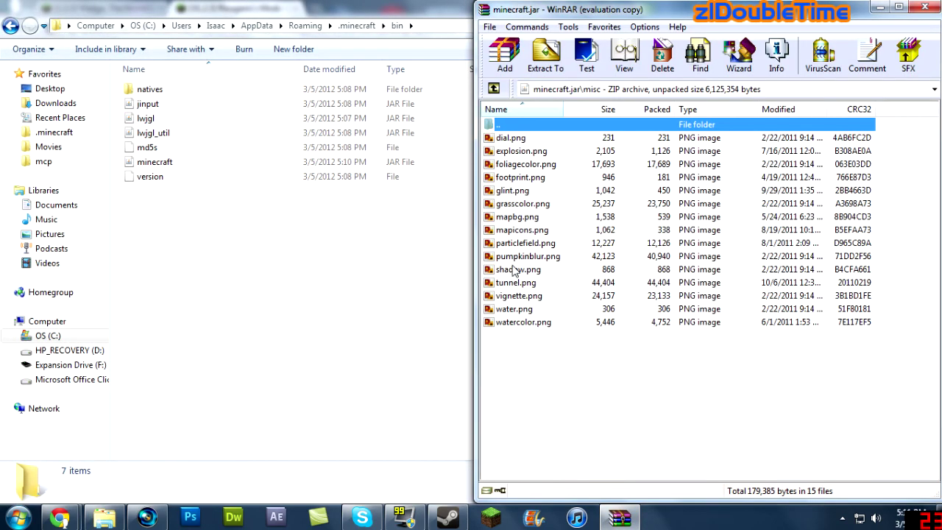
left_click(925, 8)
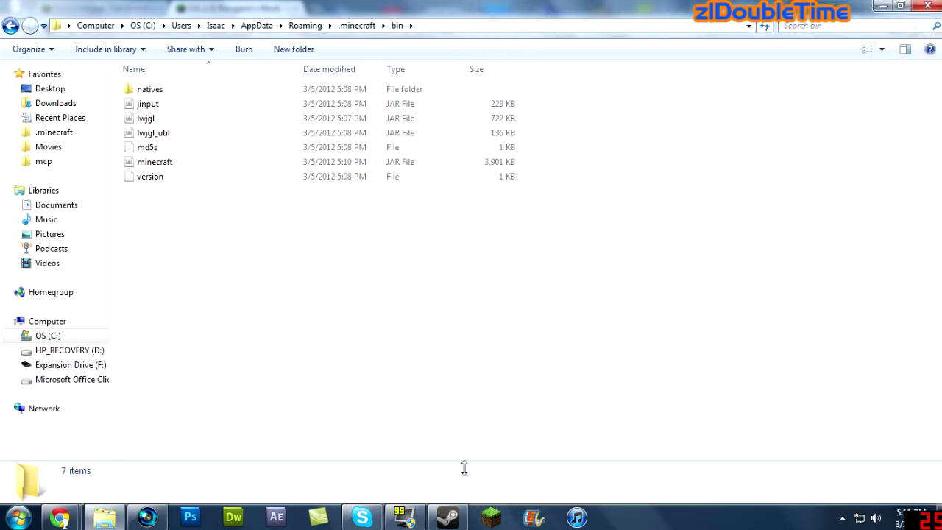
Start the Minecraft launcher, clear other windows and the Skype popup, log in and enter Singleplayer.
left_click(496, 524)
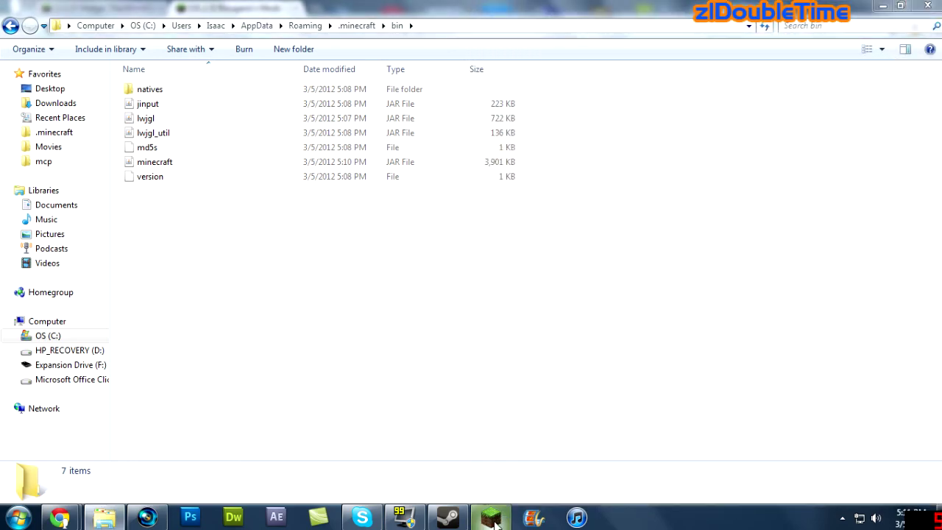
left_click(882, 6)
left_click(882, 6)
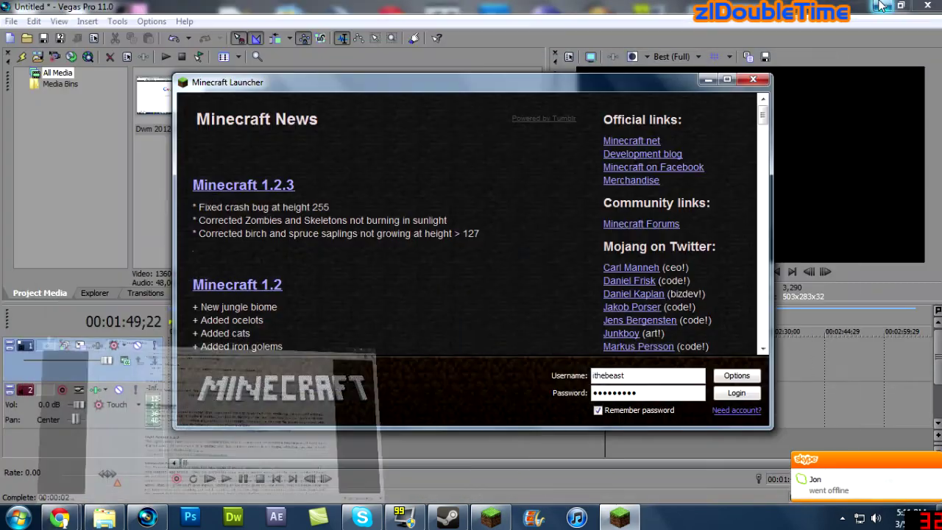
left_click(882, 6)
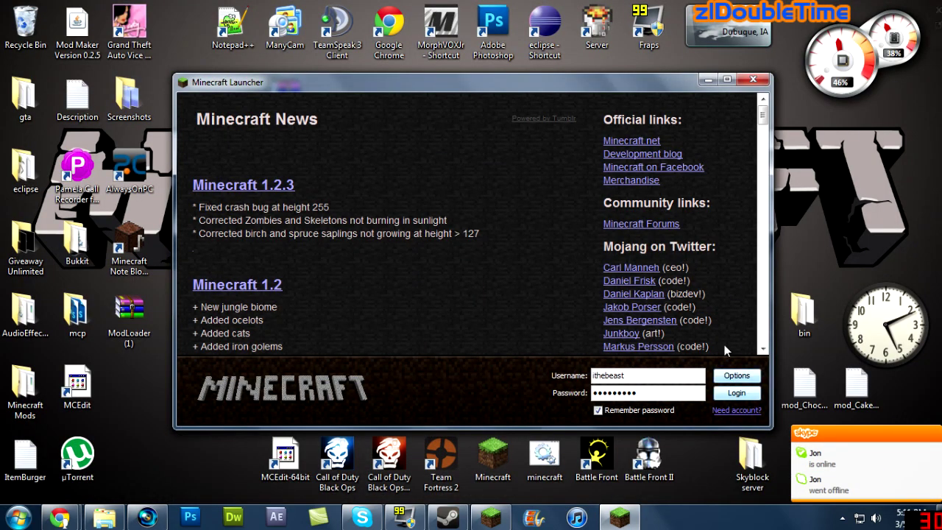
left_click(933, 434)
left_click(736, 393)
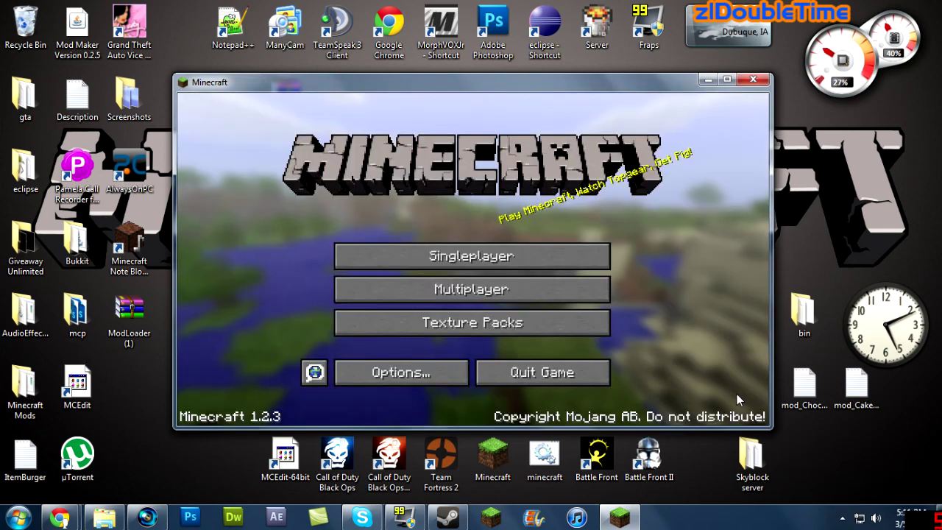
left_click(526, 261)
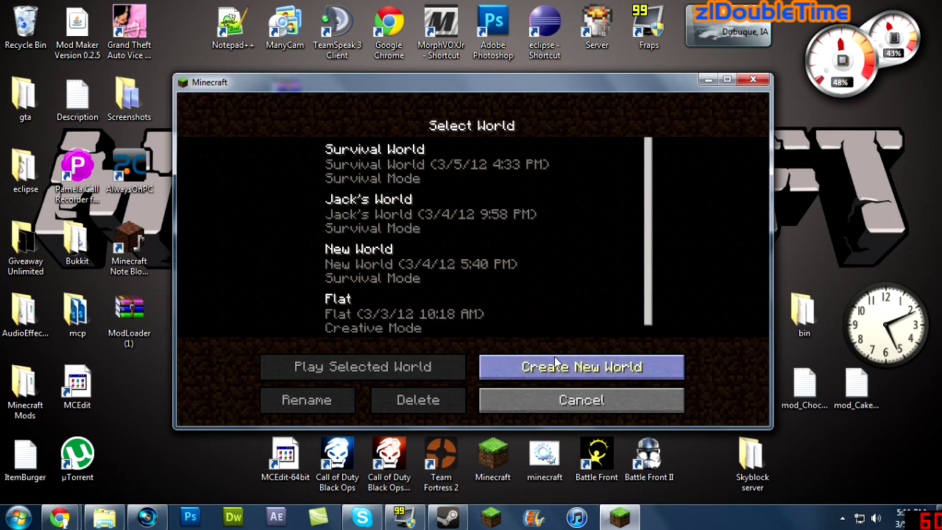
Create a new world in Creative mode with world type Superfun, opening Wedge's Custom World Settings.
left_click(553, 361)
left_click(524, 255)
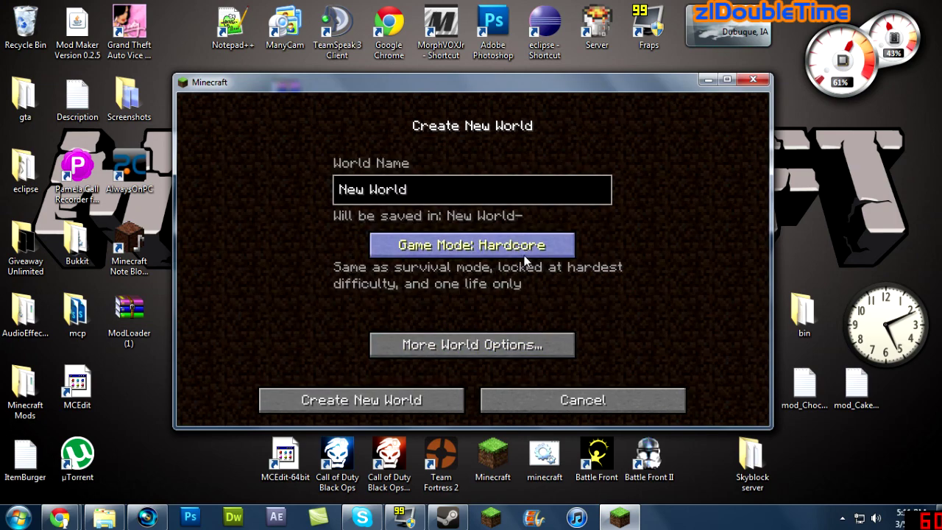
left_click(524, 255)
left_click(524, 344)
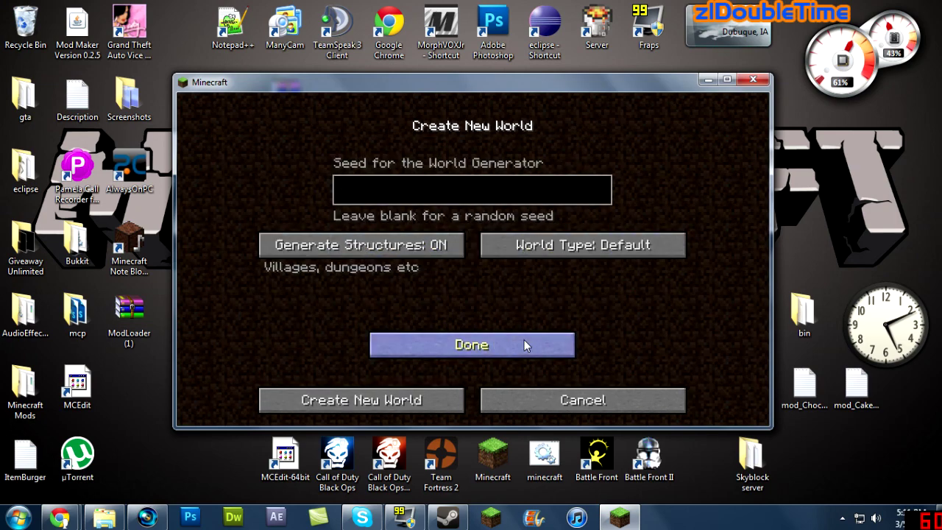
left_click(578, 253)
left_click(413, 396)
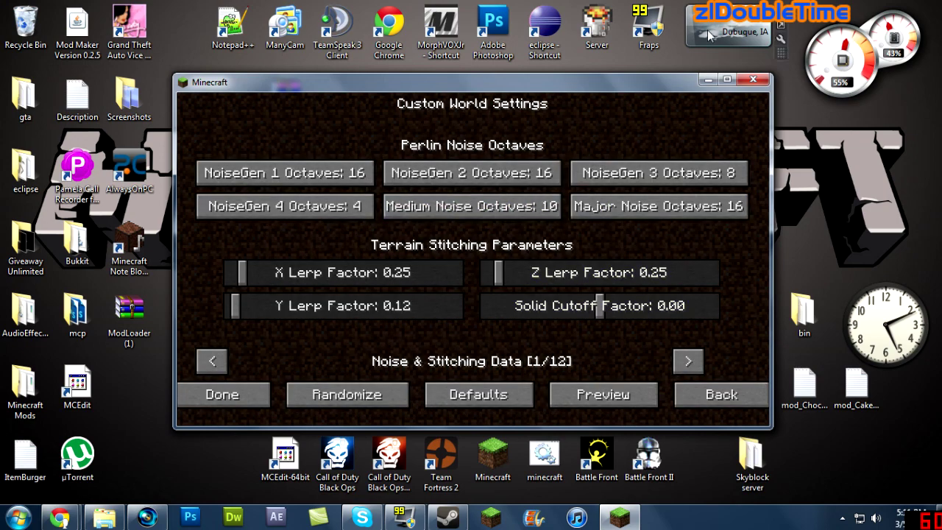
Randomize and preview the noise octaves three times, then accept 16, 20, 10, 6, 12, 20 and generate.
left_click(386, 397)
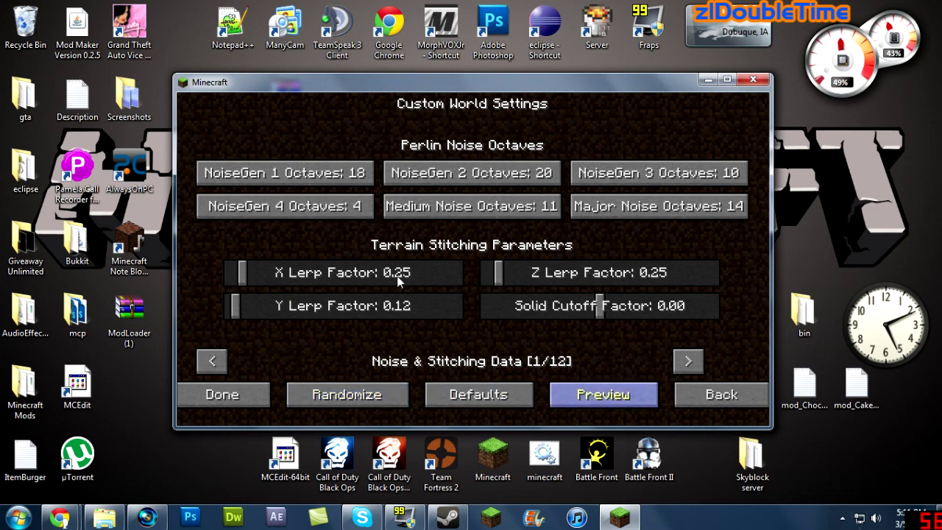
left_click(603, 394)
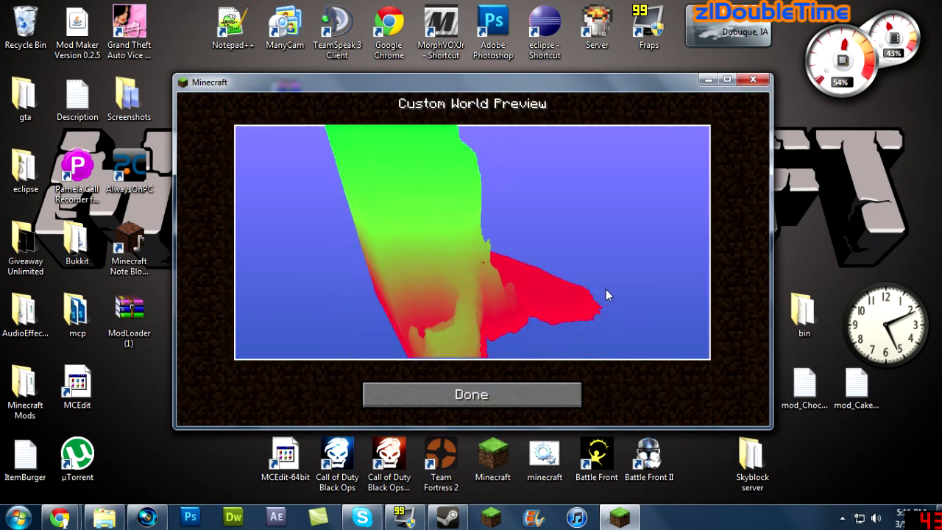
left_click(506, 393)
left_click(347, 394)
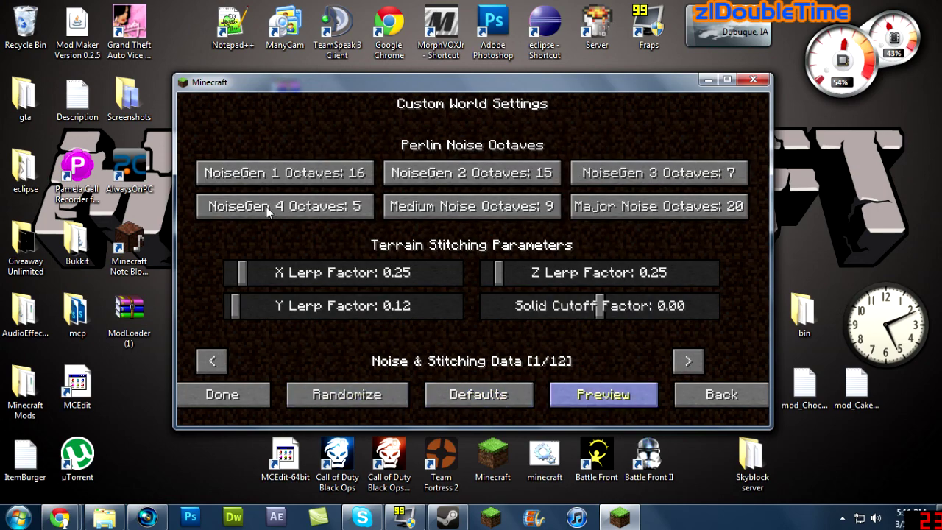
left_click(603, 395)
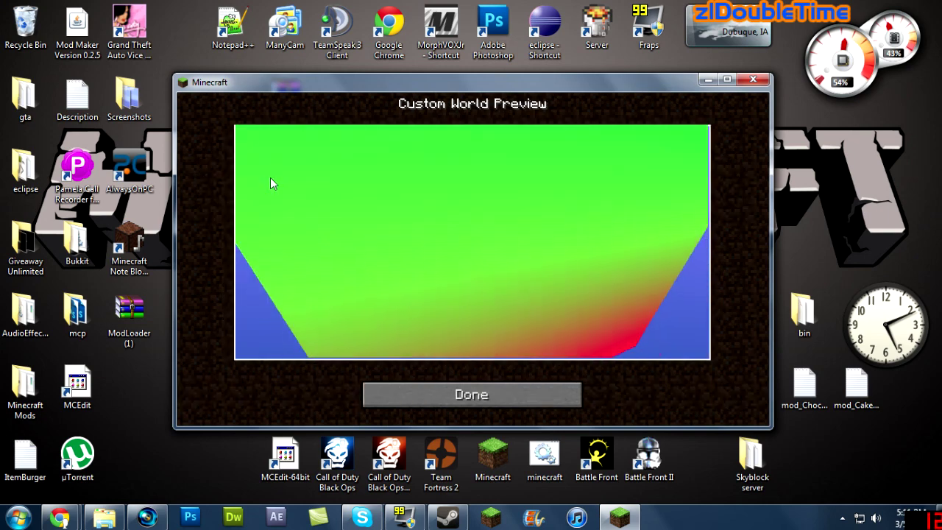
left_click(508, 397)
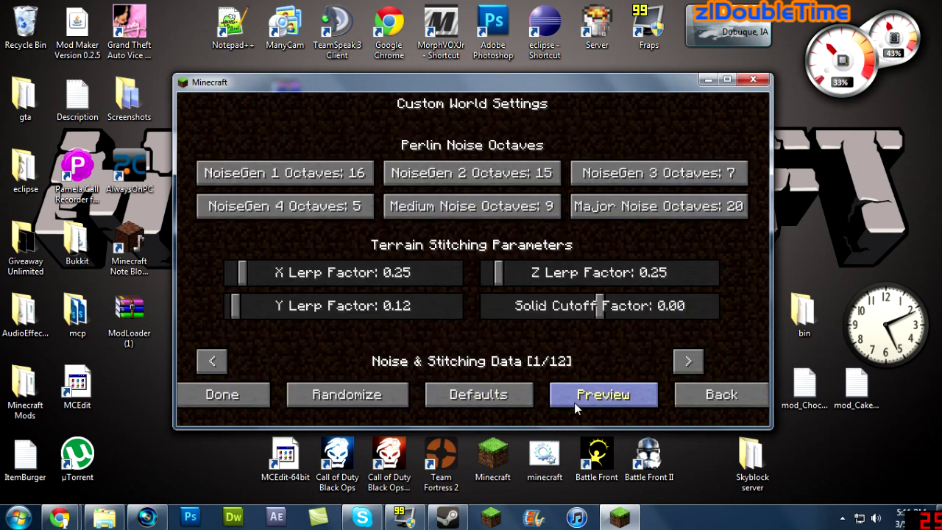
left_click(369, 397)
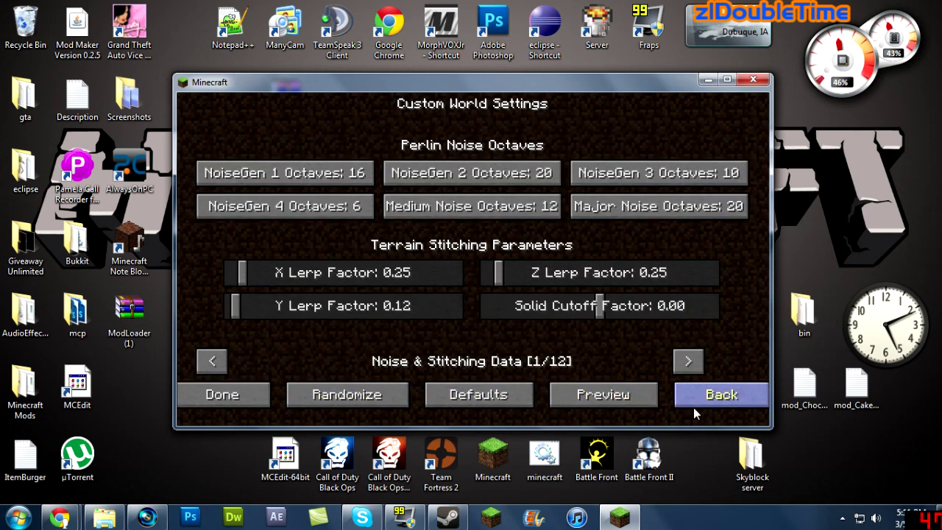
left_click(655, 400)
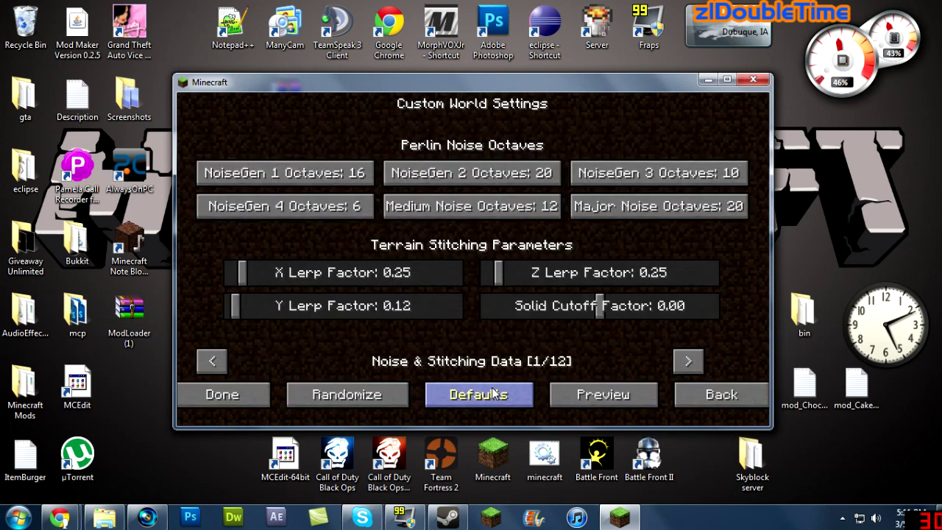
left_click(244, 402)
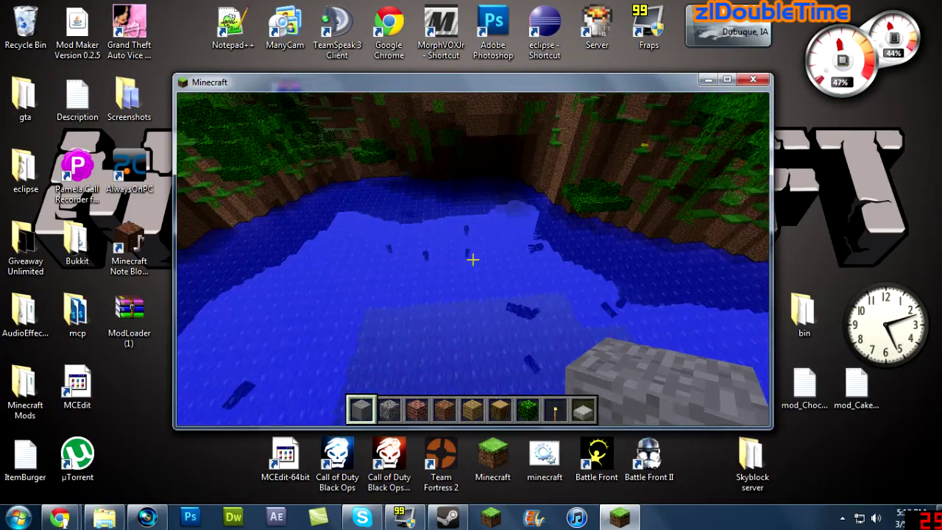
Once the Superfun world has generated, hold the leaves blocks from hotbar slot 7.
key("7")
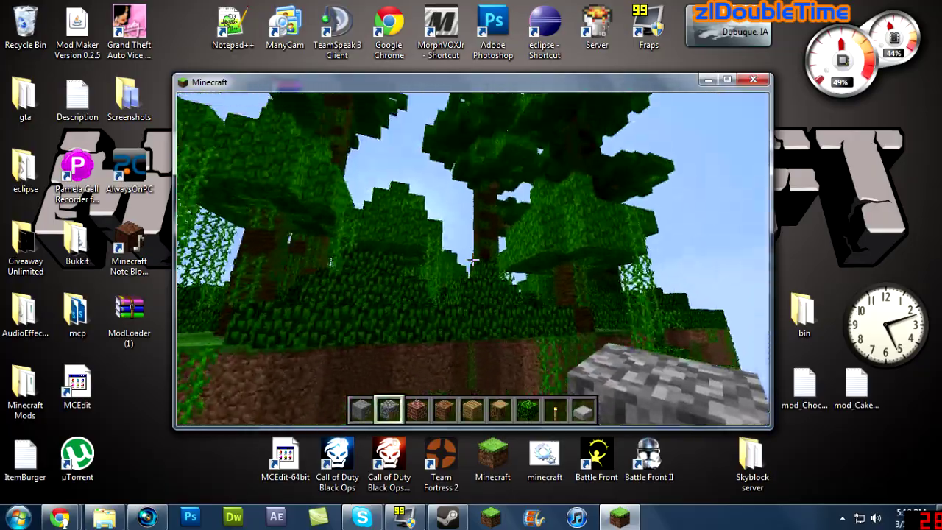
Hold leaves from slot 7, then cycle hotbar slots while touring jungle cliffs and tree islands.
key("7")
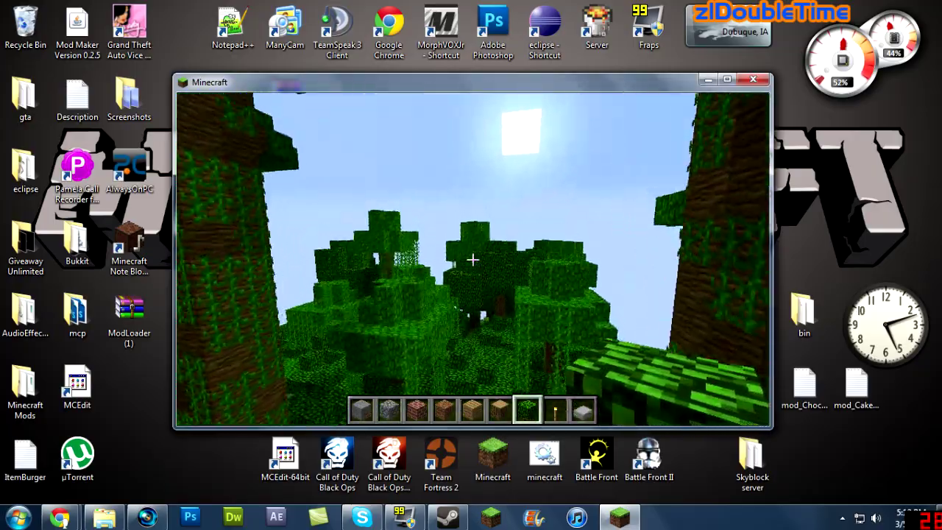
scroll(472, 259, "up", 1)
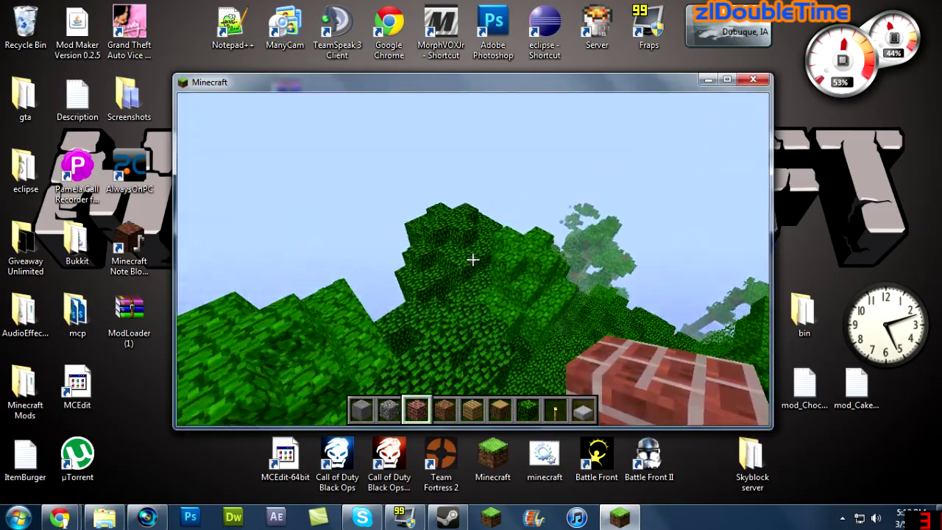
scroll(473, 259, "up", 2)
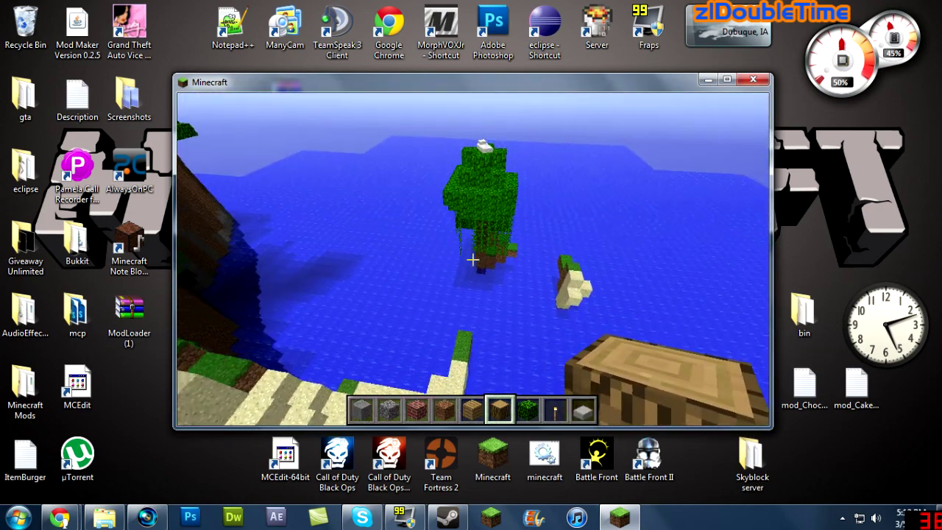
scroll(472, 259, "up", 3)
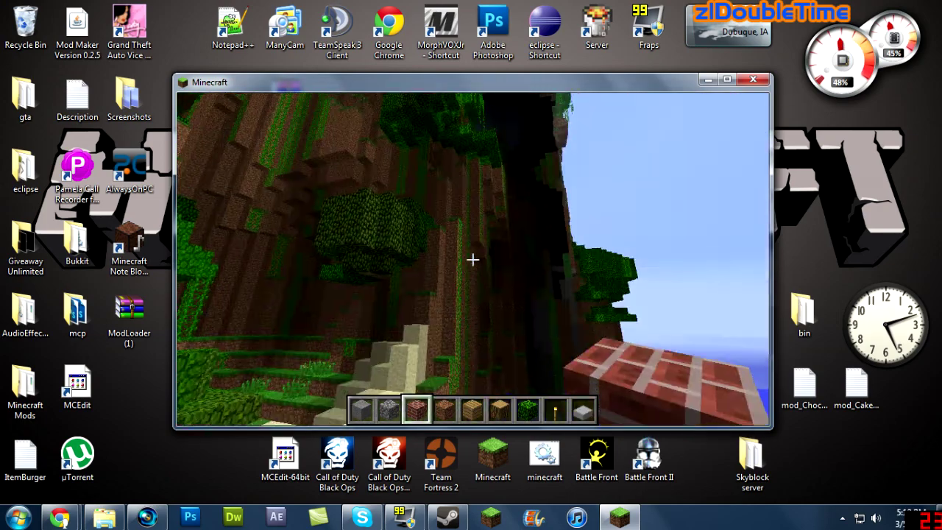